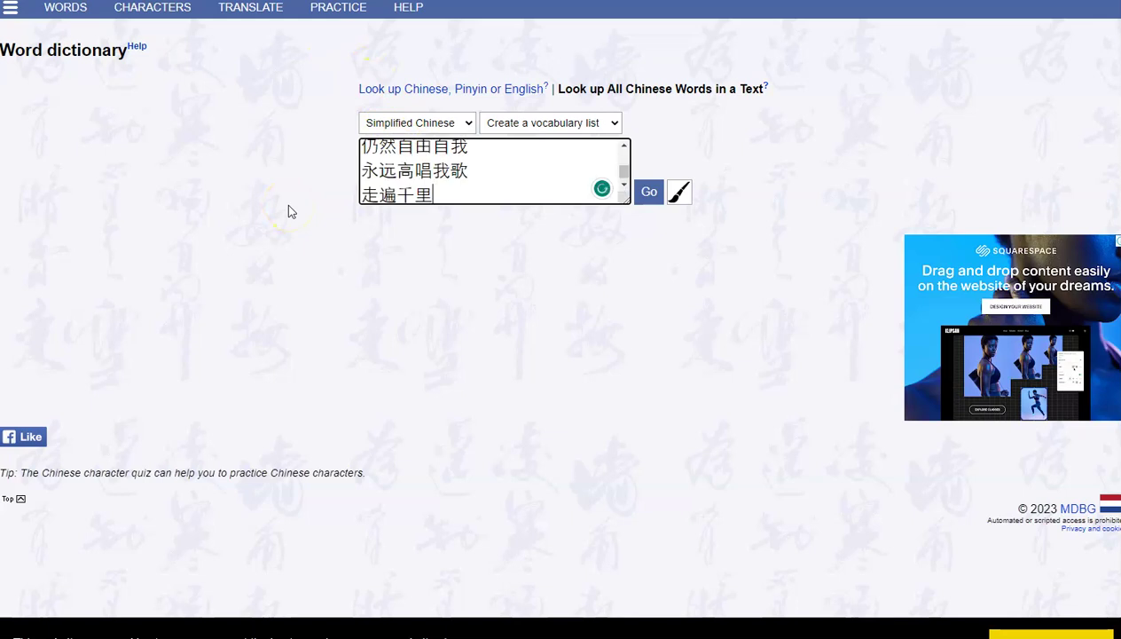
- Create a vocabulary list from the entered simplified Chinese text and skim the resulting entries
click(649, 193)
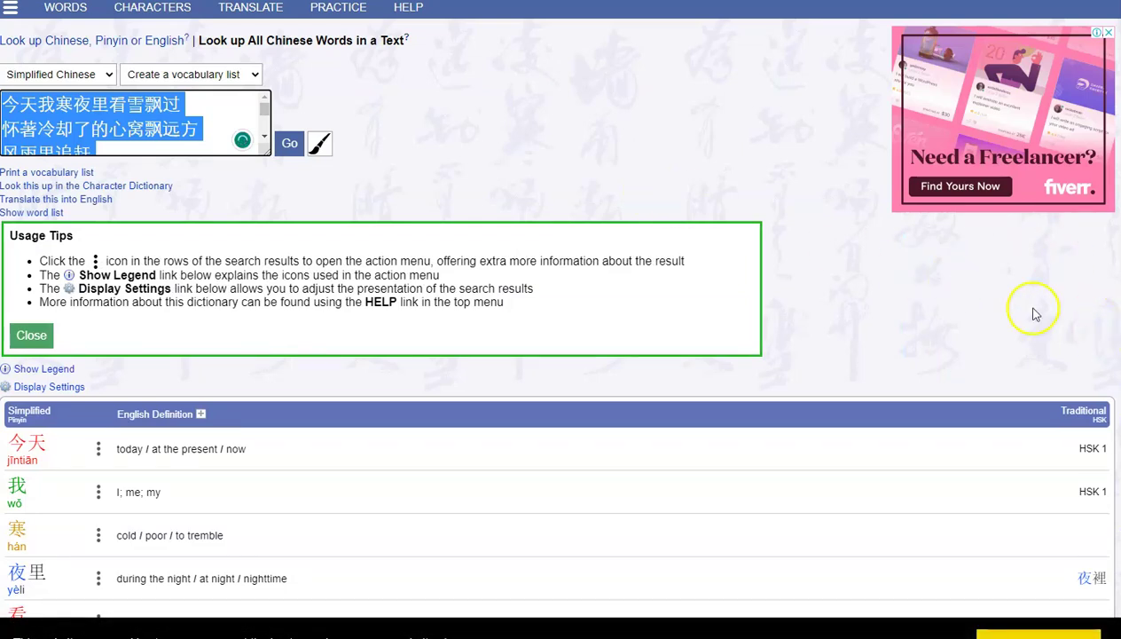
scroll(947, 330, down, 3)
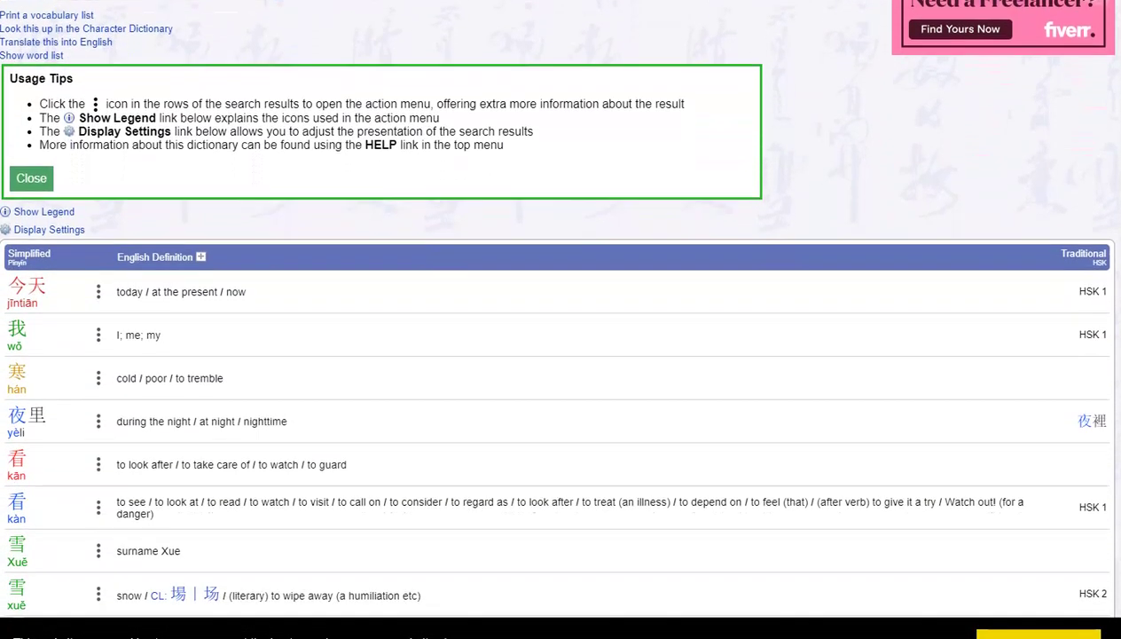
scroll(550, 305, down, 6)
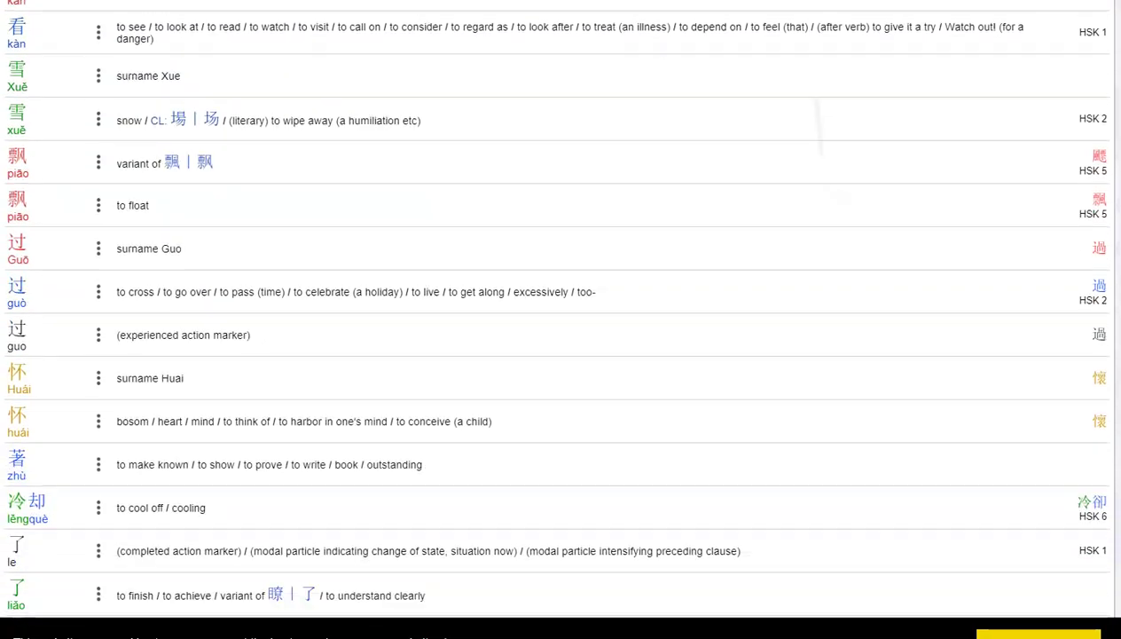
scroll(561, 444, up, 9)
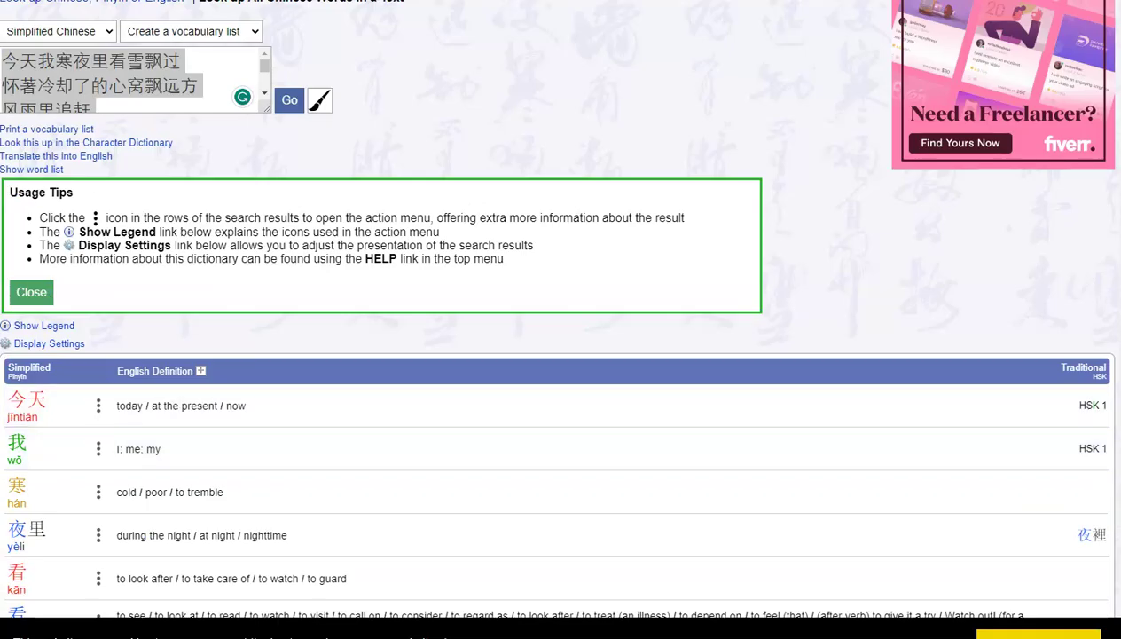
- Open the printable version of the vocabulary list and print it to Adobe PDF
click(46, 129)
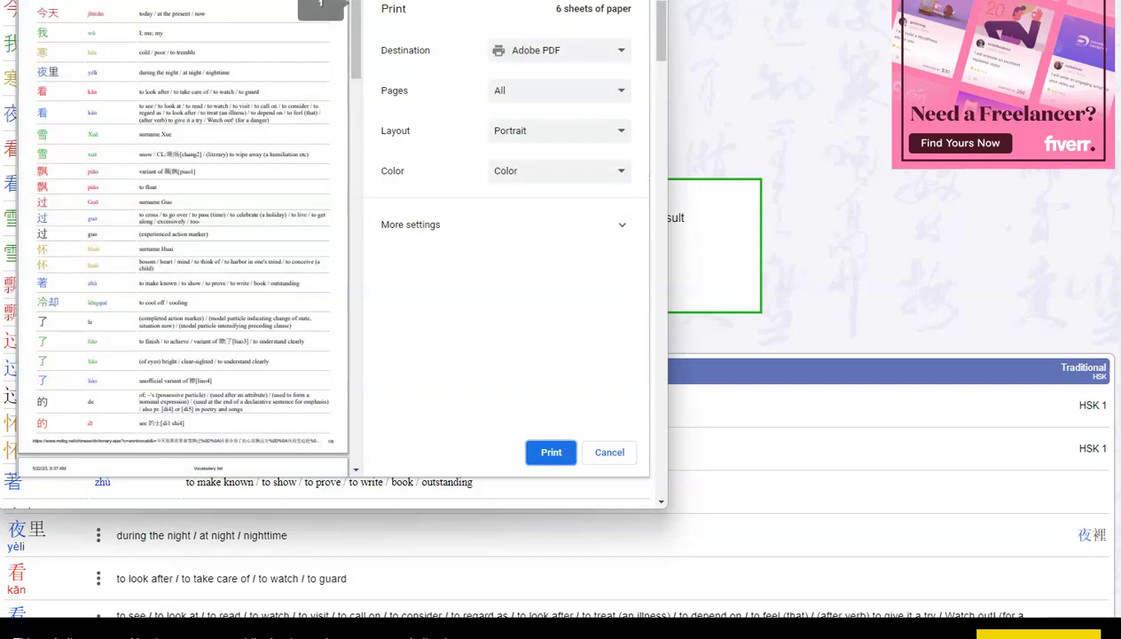
click(560, 51)
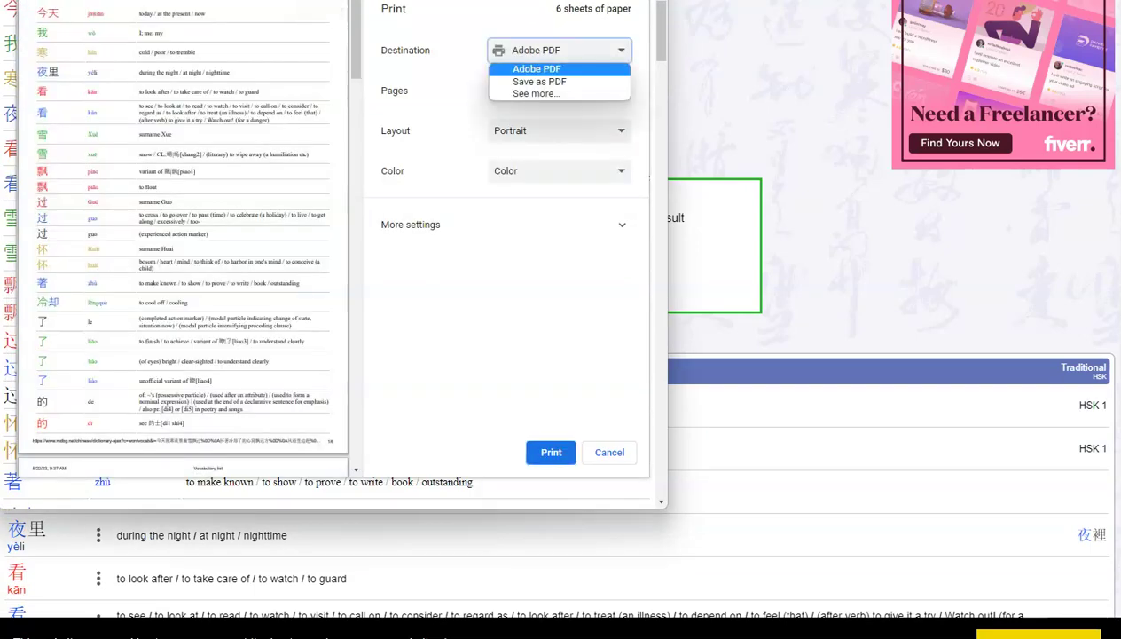
key(Escape)
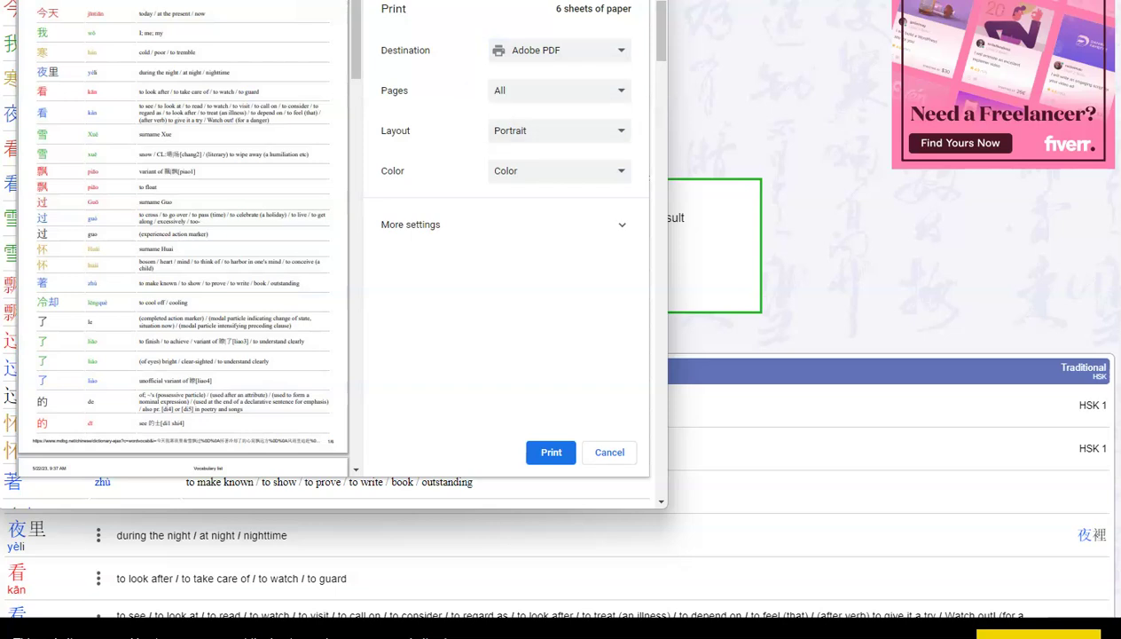
click(551, 452)
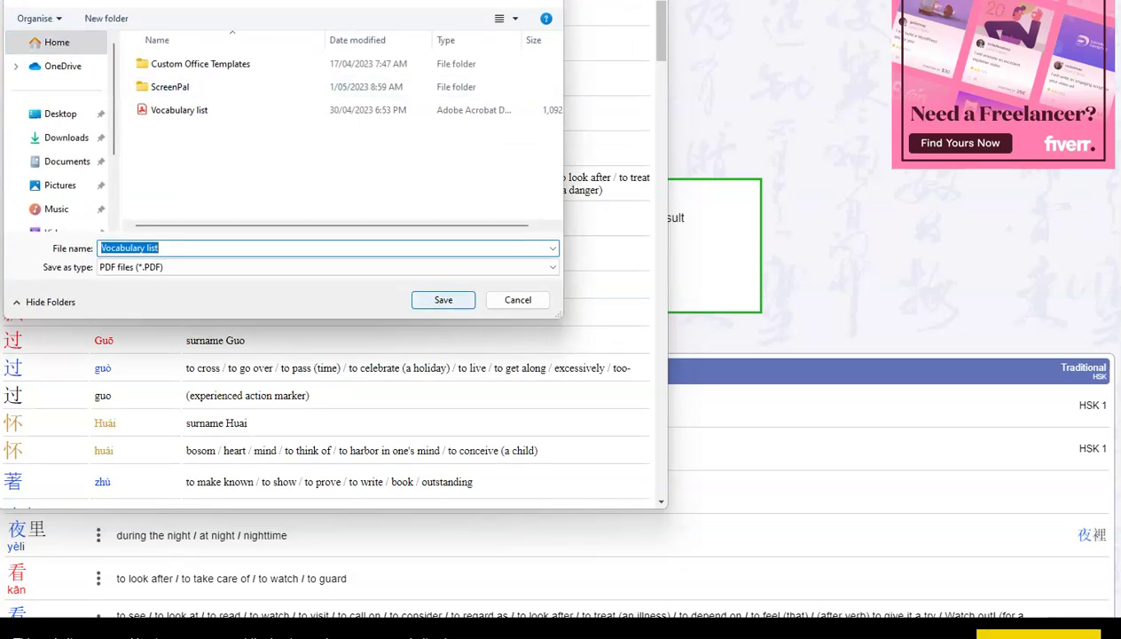
key(Return)
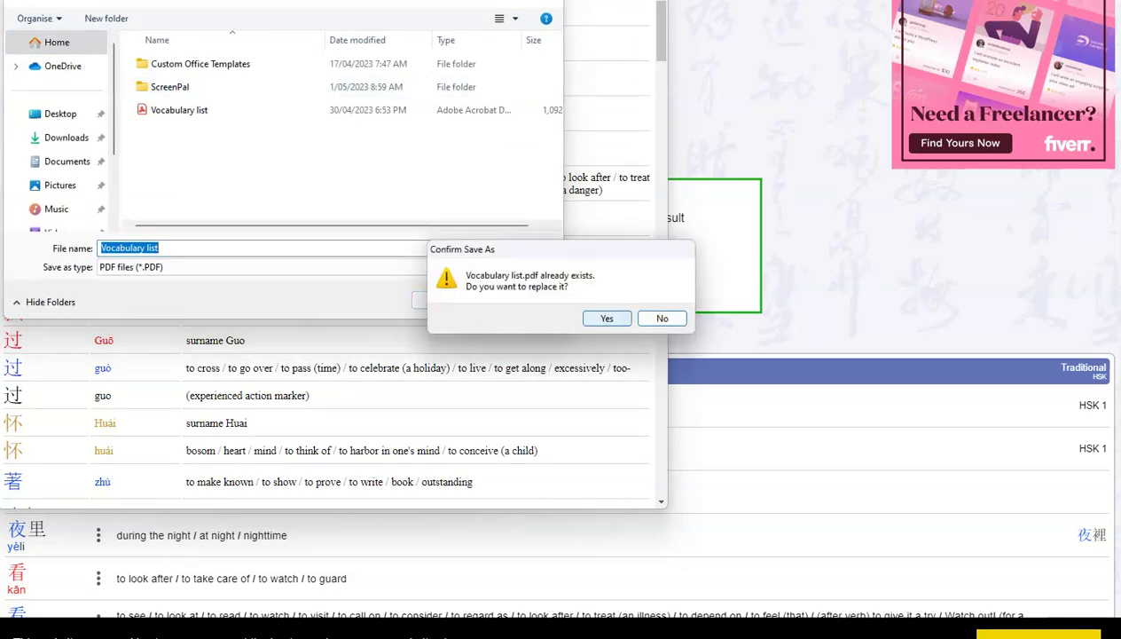
click(606, 321)
click(664, 319)
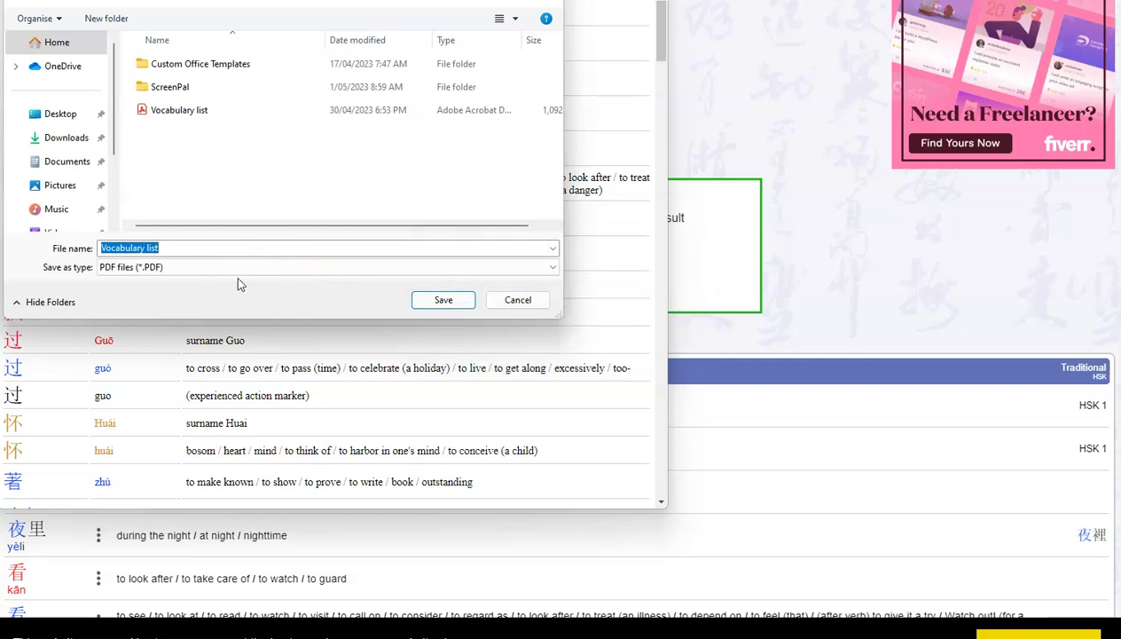
click(195, 266)
click(151, 248)
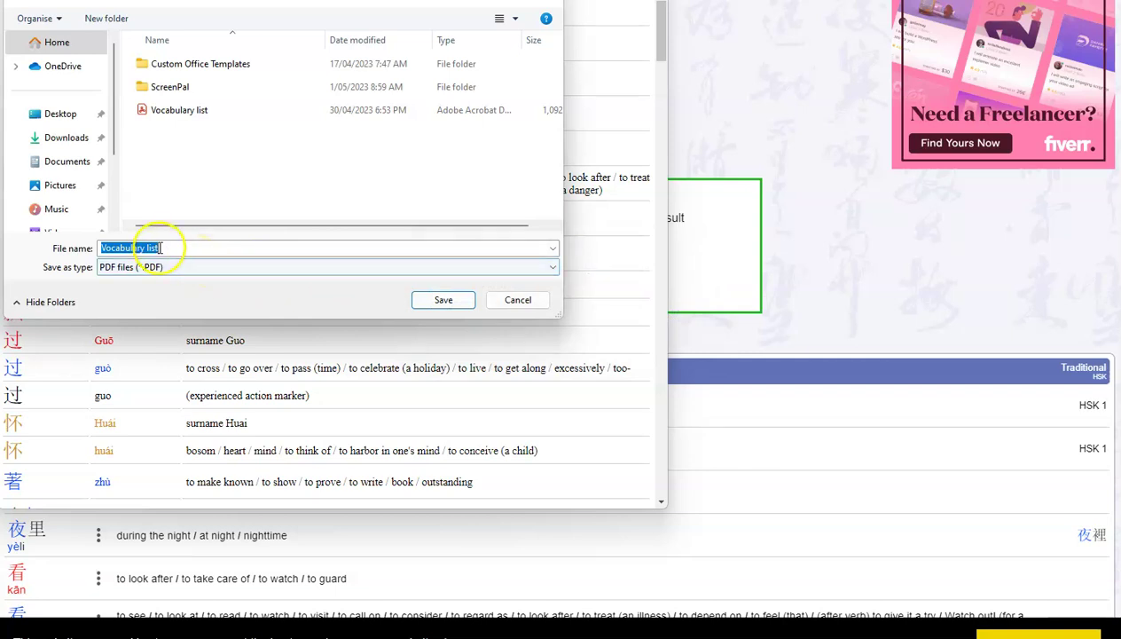
text(c)
key(BackSpace)
text(v)
text(今天我寒夜里看雪飘过)
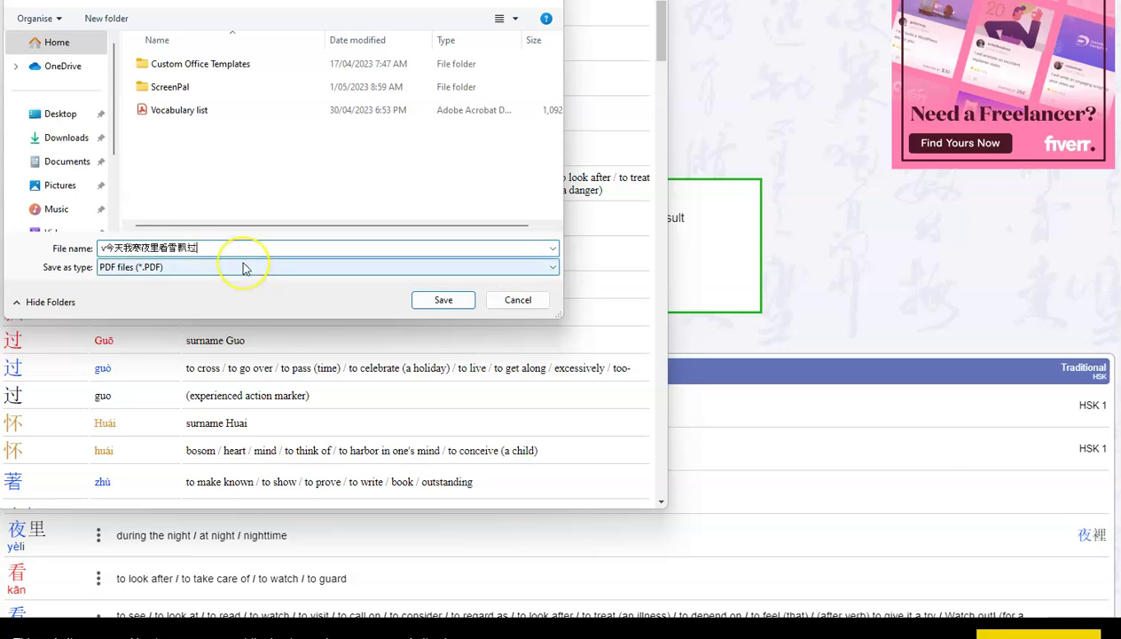
key(BackSpace)
key(BackSpace)
key(BackSpace)
key(BackSpace)
key(BackSpace)
key(BackSpace)
key(BackSpace)
key(BackSpace)
key(BackSpace)
key(BackSpace)
- Save the PDF under the file name vocab
text(v)
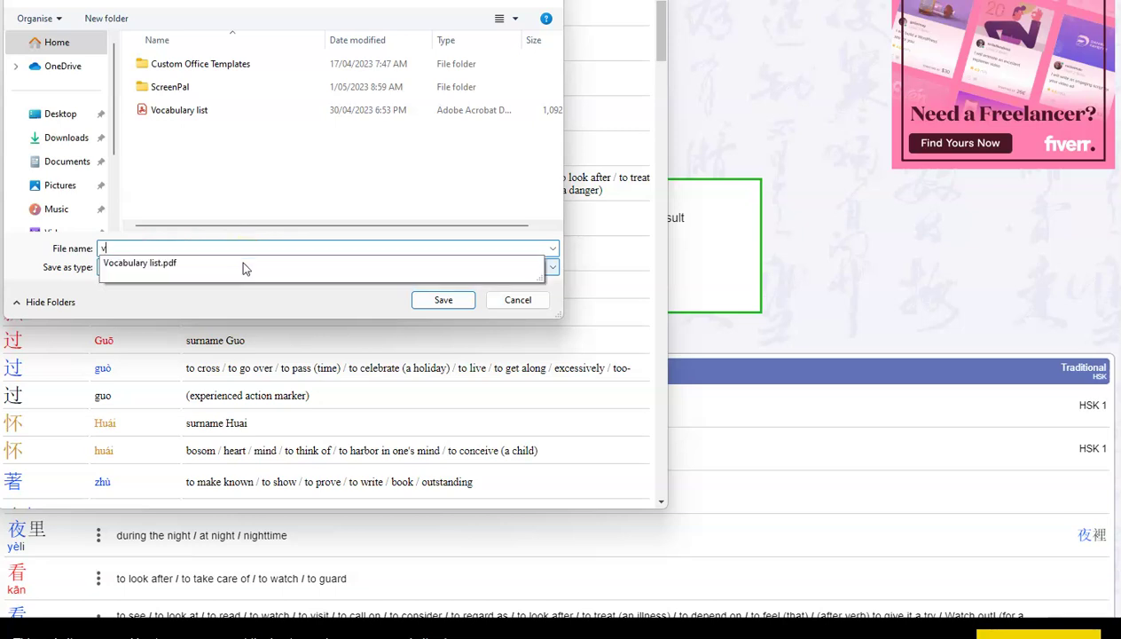
text(ocab)
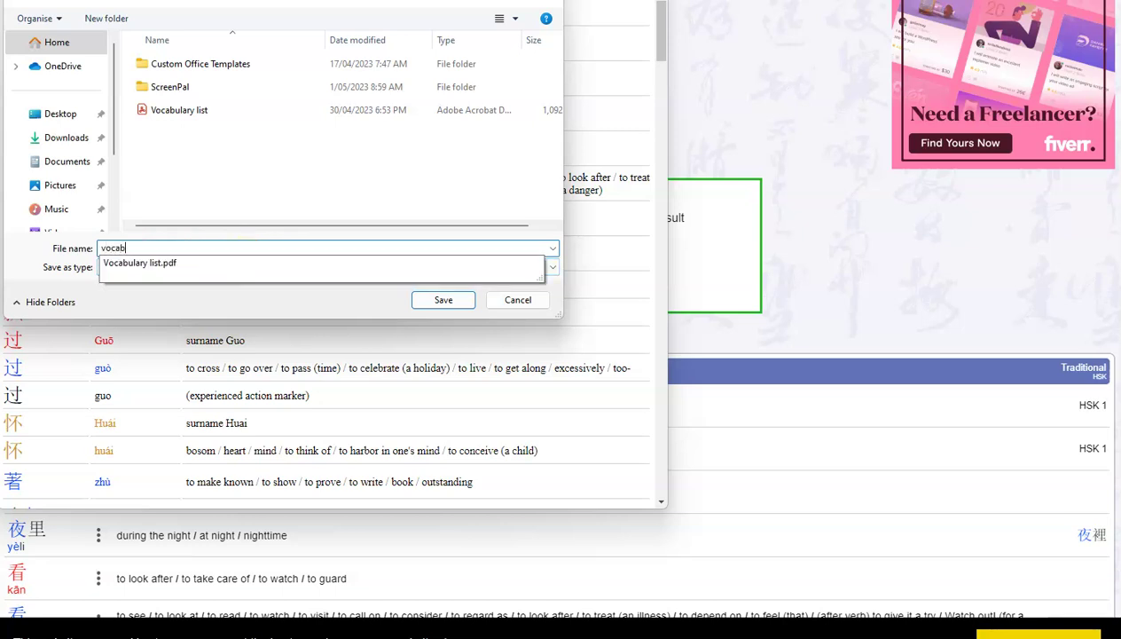
click(426, 304)
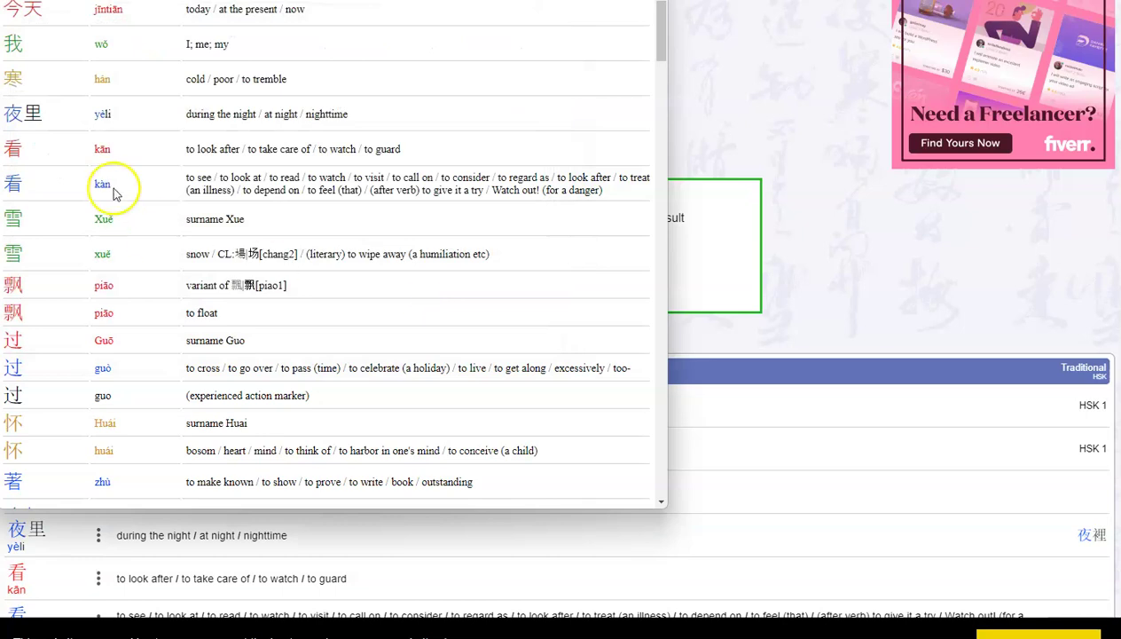
- Select the whole printable vocabulary table, close the opened vocab.pdf, and copy the selected table
drag(7, 11, 385, 547)
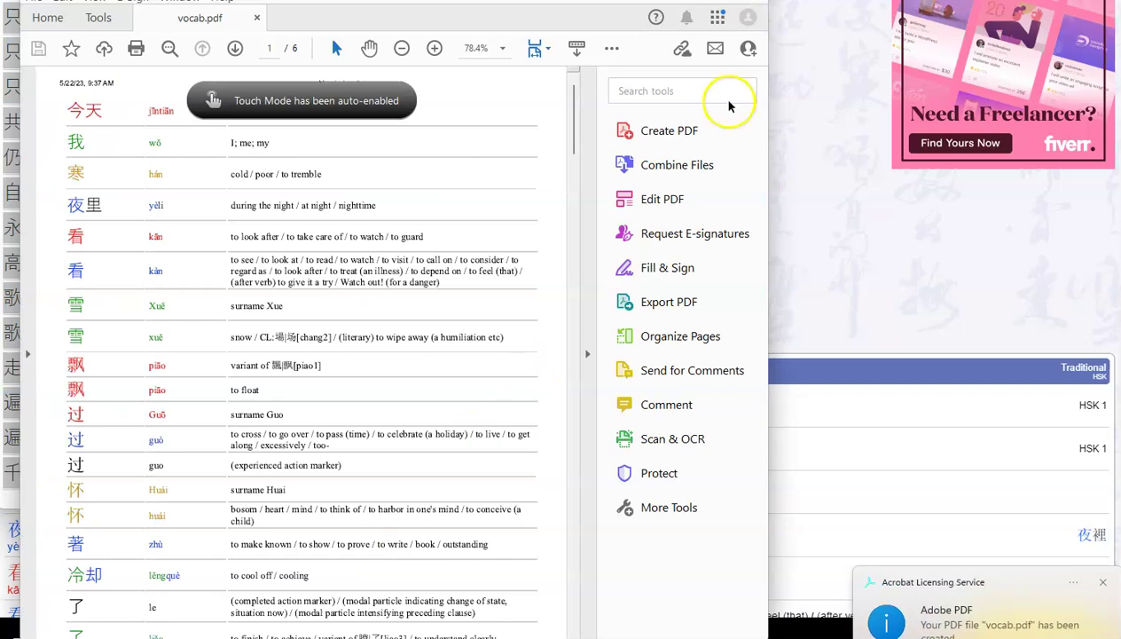
click(749, 1)
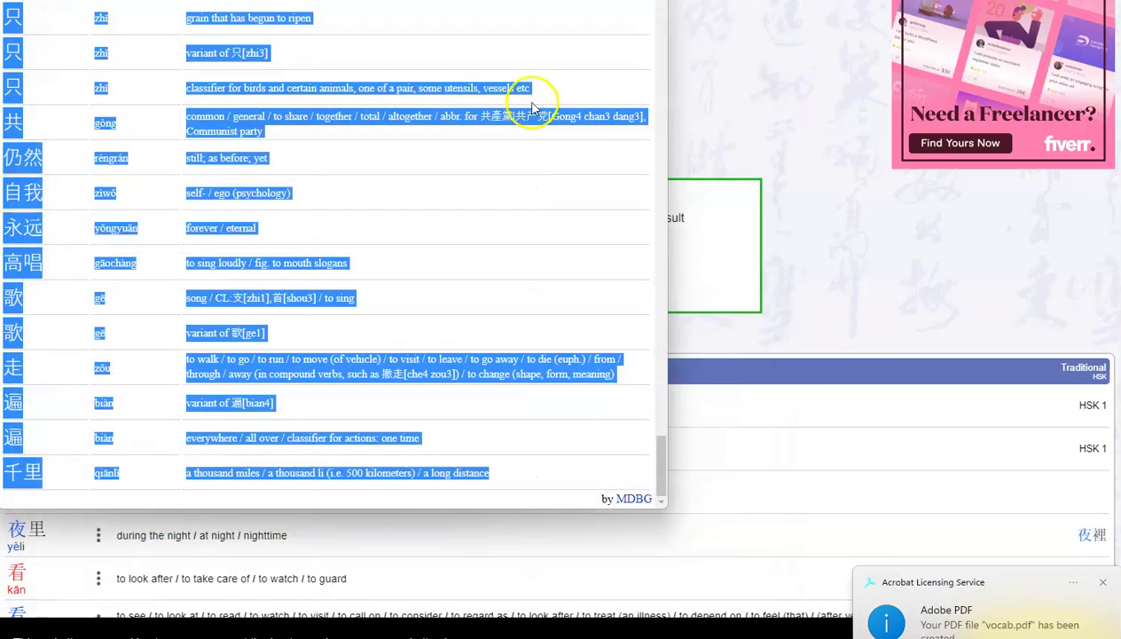
right_click(327, 298)
click(353, 308)
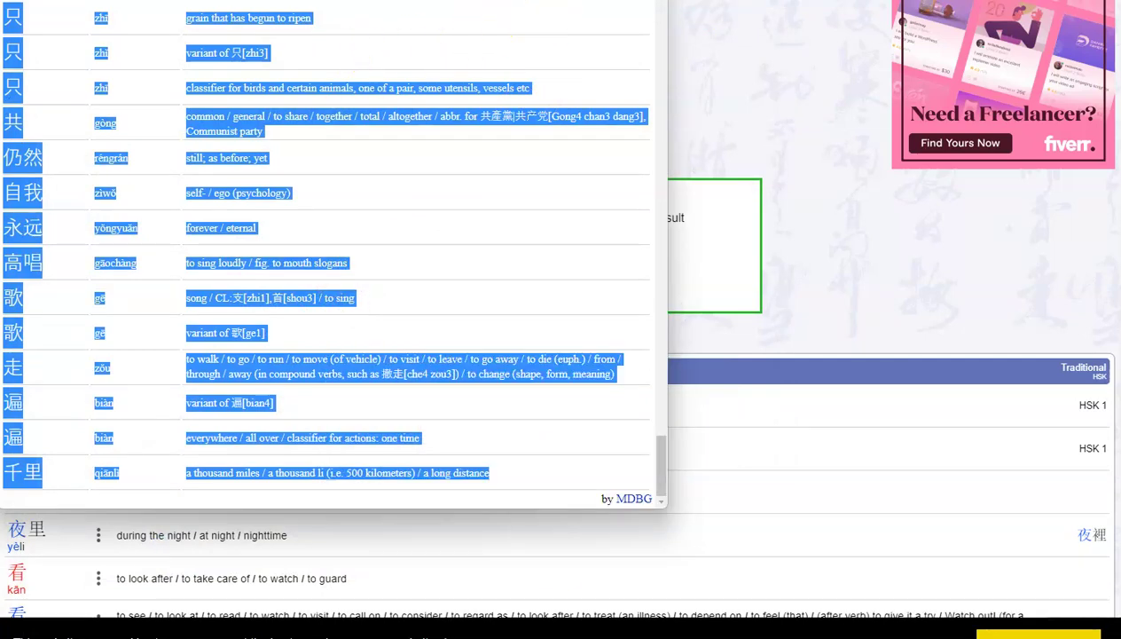
- Switch to the blank Google Sheets spreadsheet and paste the copied vocabulary table starting at cell A1
click(648, 0)
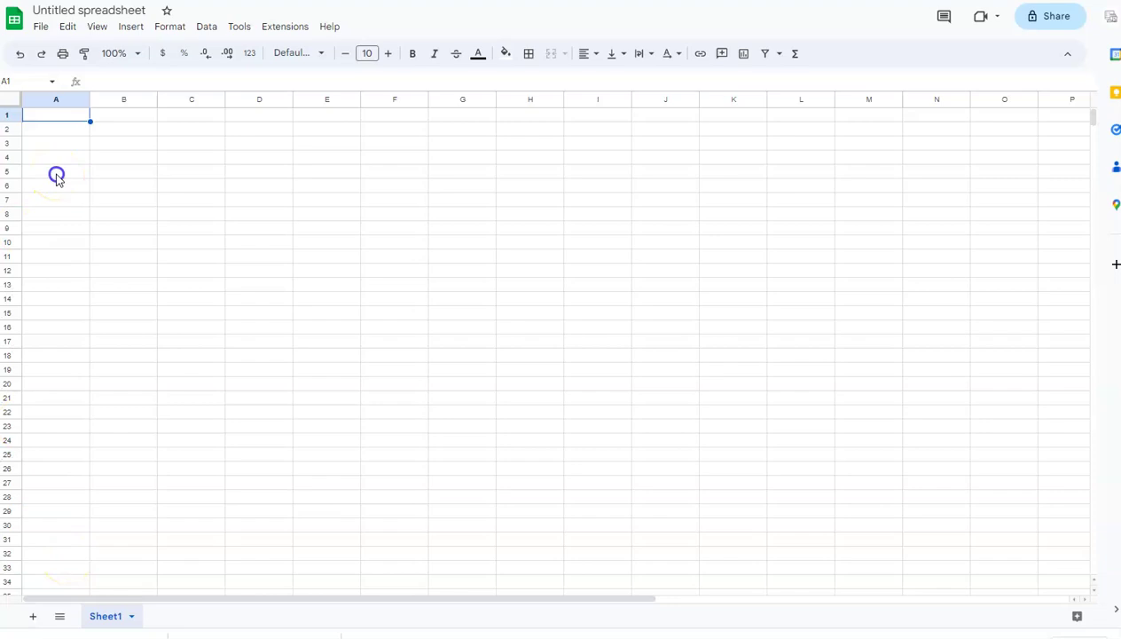
click(56, 178)
key(ctrl+v)
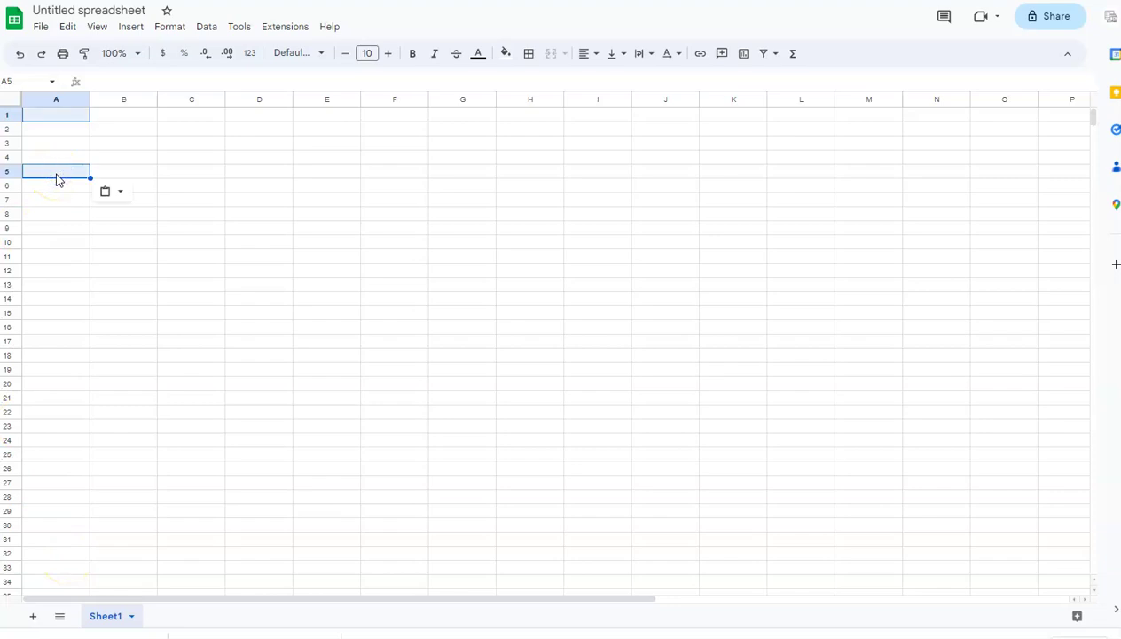
click(59, 111)
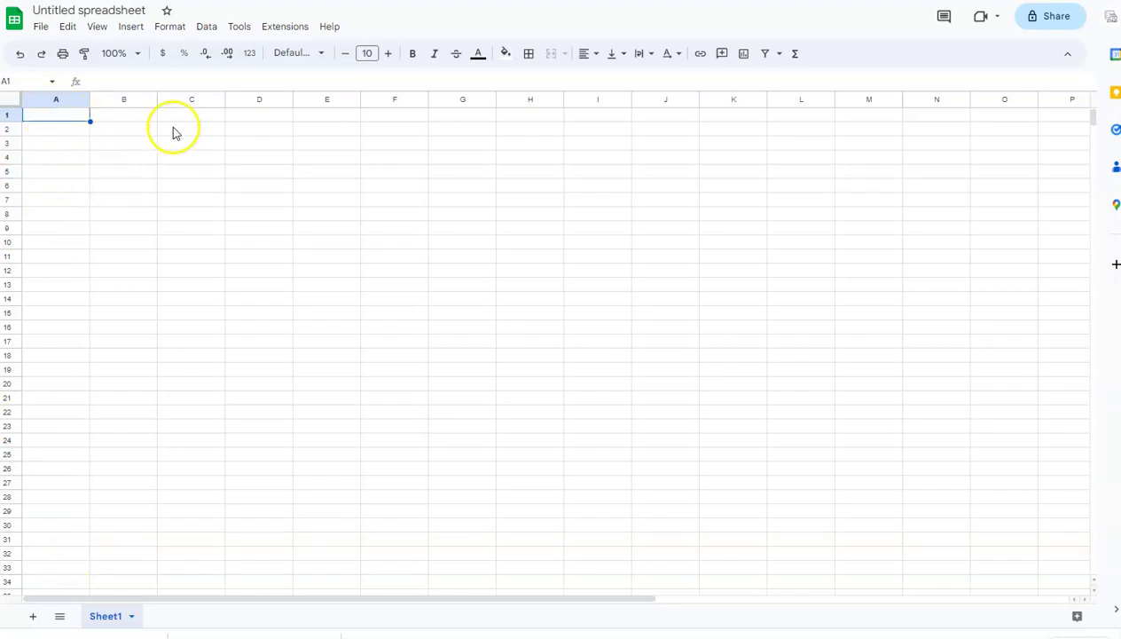
key(ctrl+v)
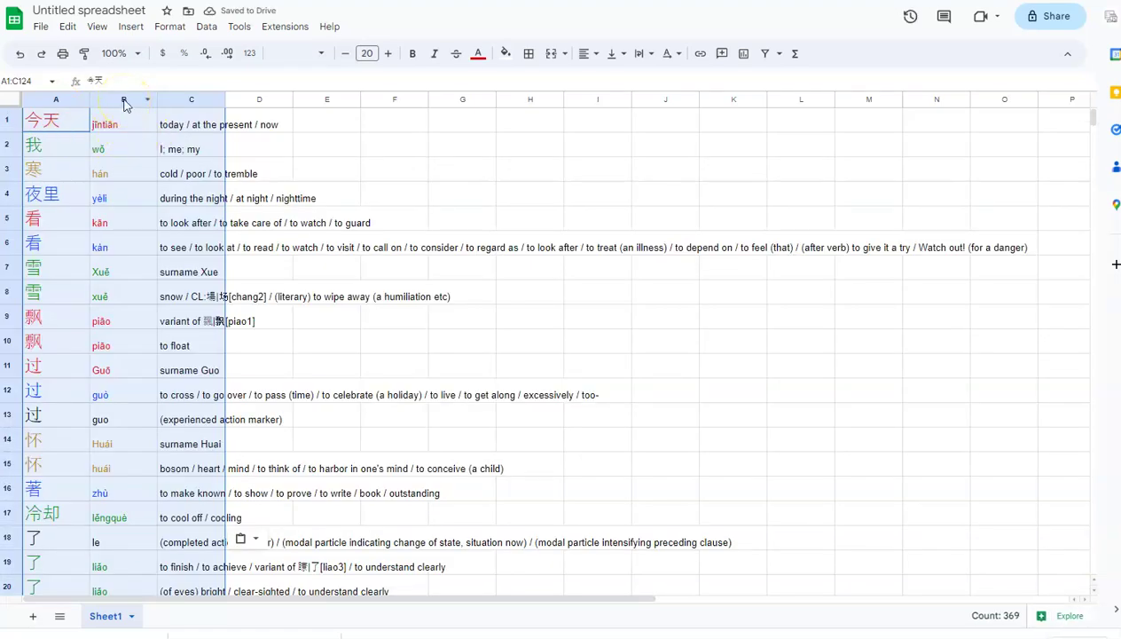
- Clear the pinyin from column B and widen the English definition column C
click(124, 99)
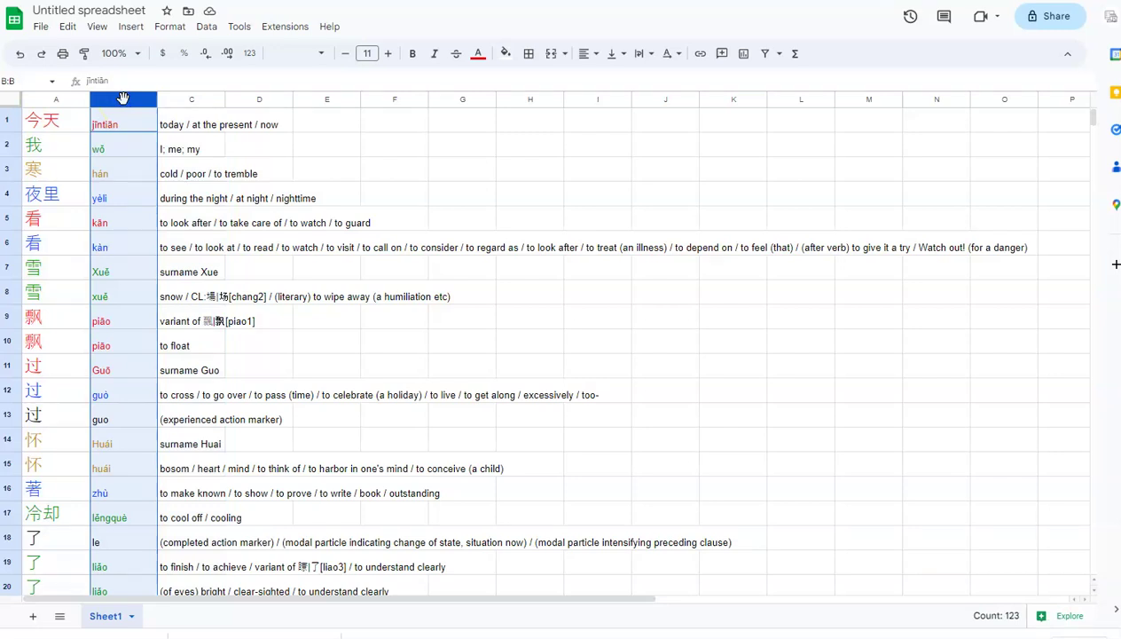
key(Delete)
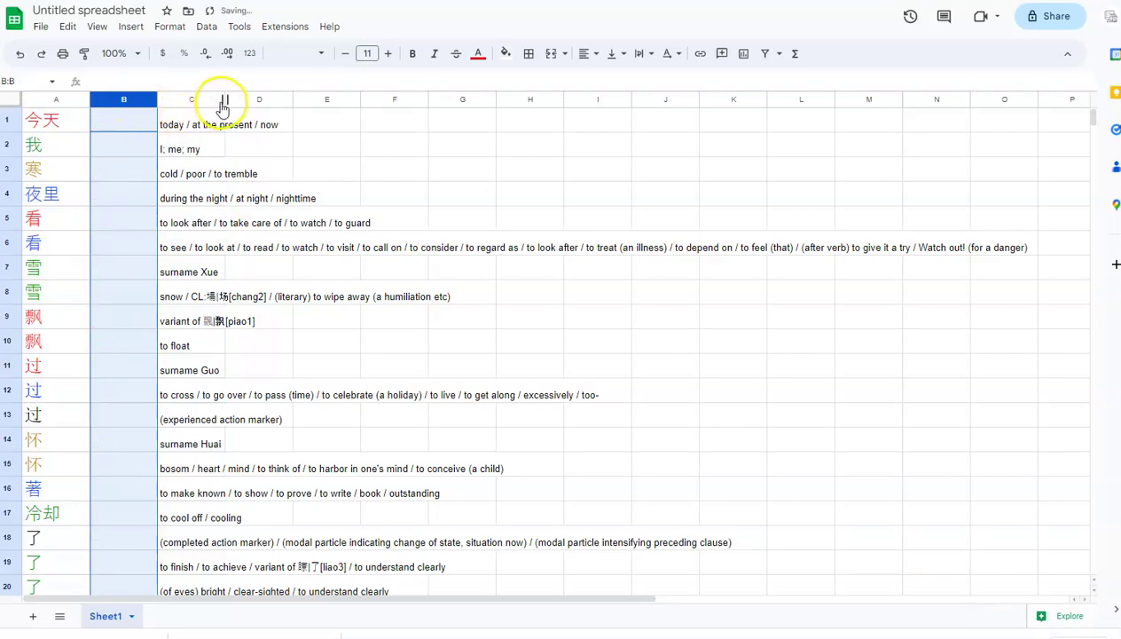
drag(222, 96, 376, 103)
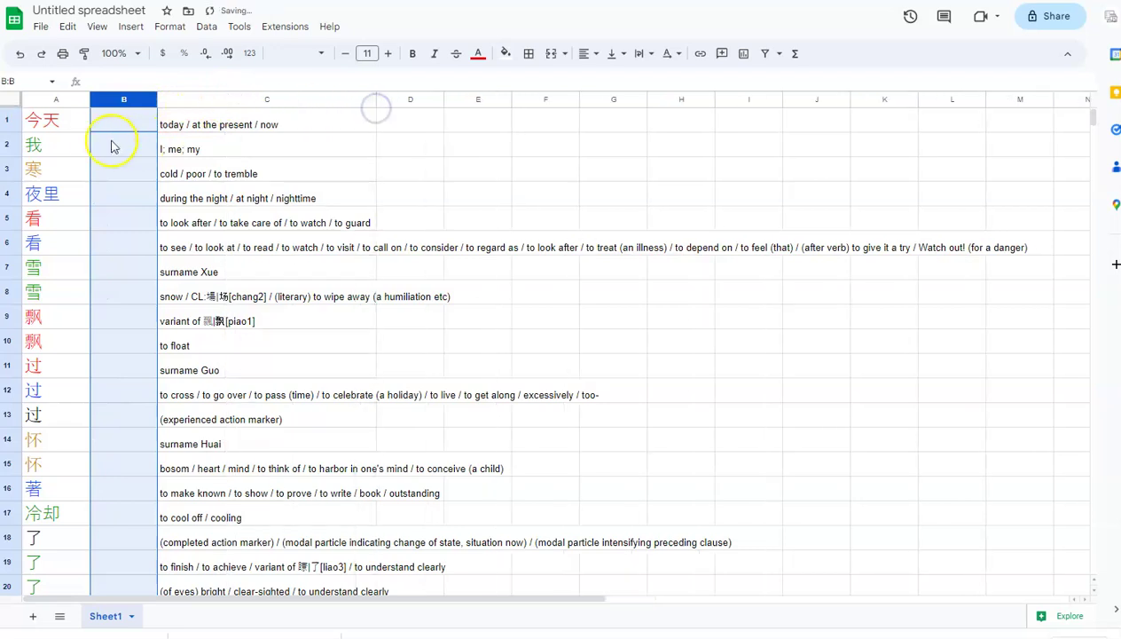
click(114, 127)
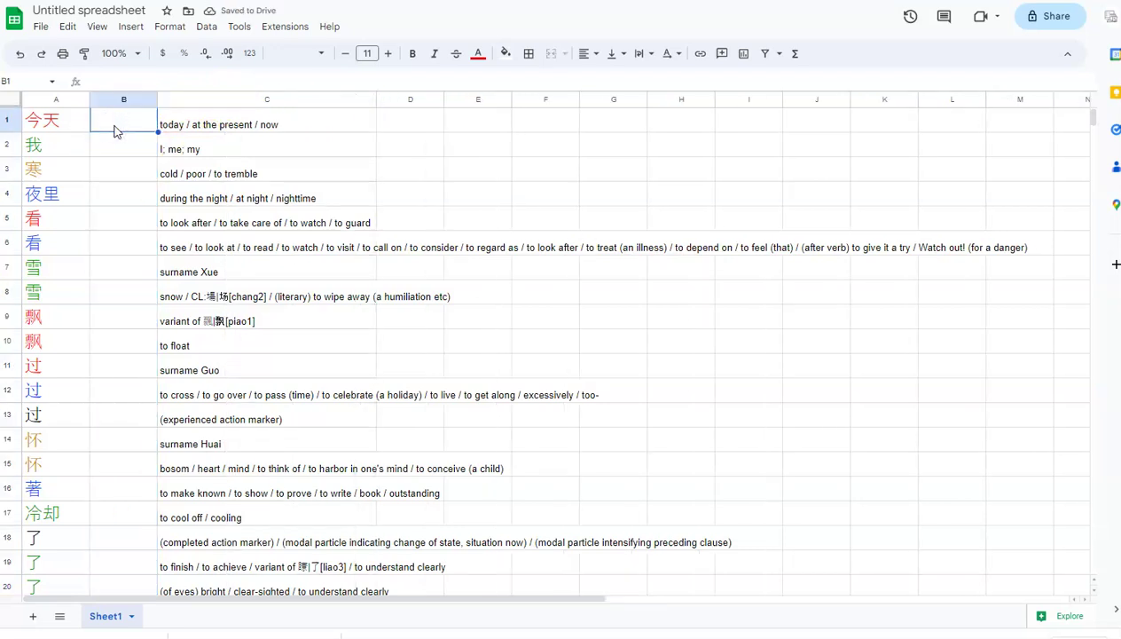
- Select and copy all the Chinese words in cells A1:A123
click(50, 126)
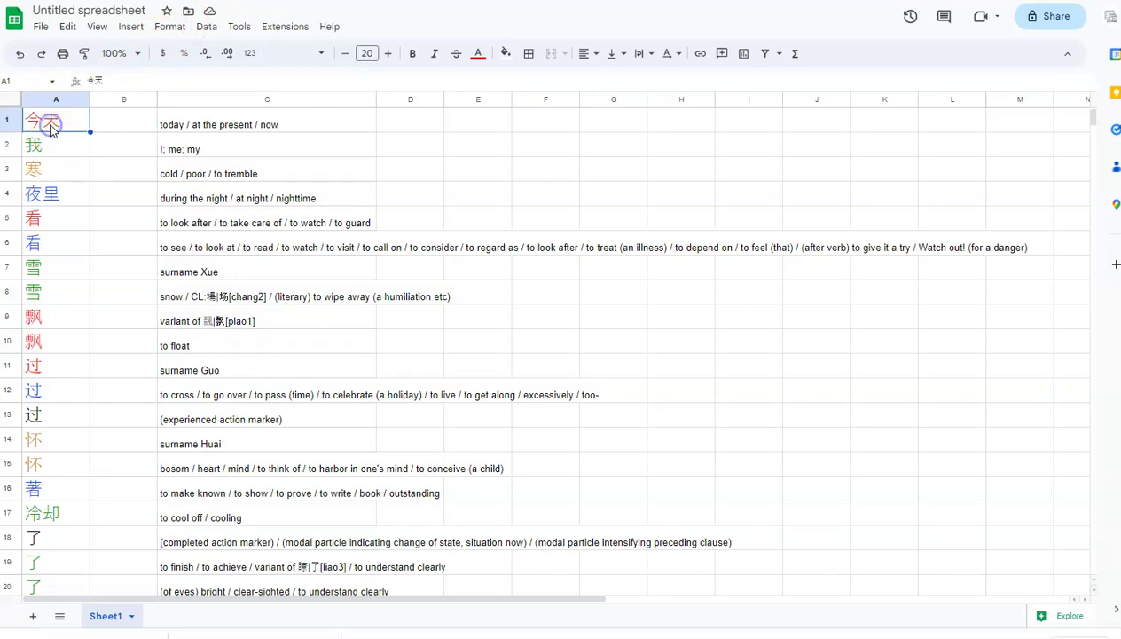
key(shift+Down)
key(shift+Down)
key(shift+Down)
key(shift+Down)
key(shift+Down)
key(shift+Down)
key(shift+Down)
key(shift+Down)
key(shift+Down)
key(shift+Down)
key(shift+Down)
key(shift+Down)
key(shift+Down)
key(shift+Down)
key(shift+Down)
key(shift+Down)
key(shift+Down)
key(shift+Down)
key(shift+Down)
key(shift+Down)
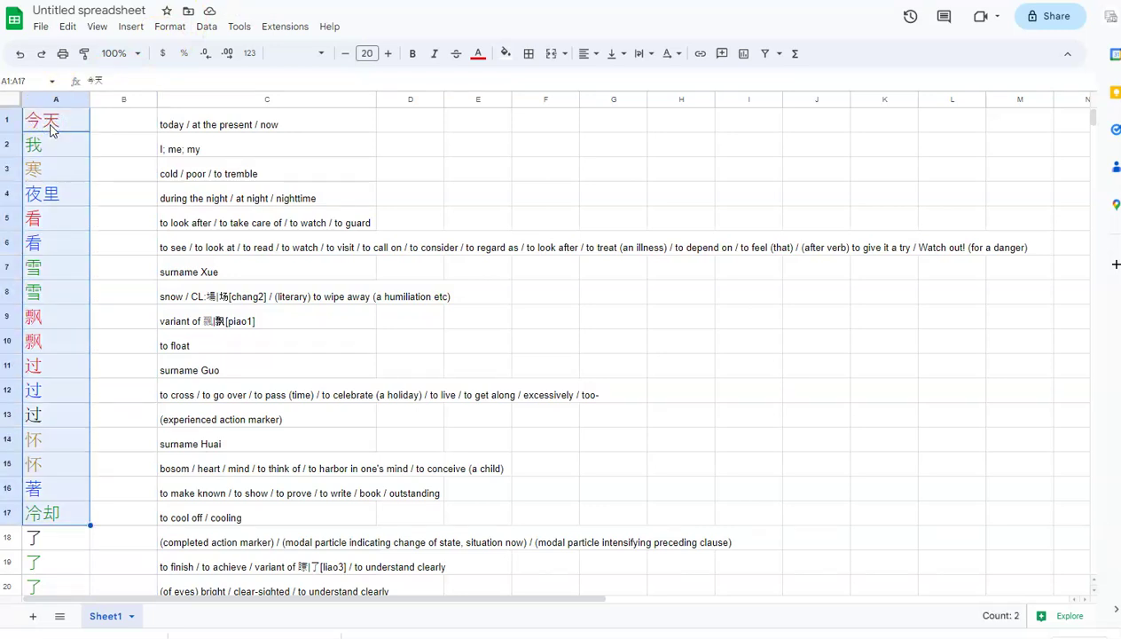
key(shift+Down)
key(shift+Down)
key(shift+Down)
key(shift+Down)
key(shift+Down)
key(shift+Down)
key(shift+Down)
key(shift+Down)
key(shift+Down)
key(shift+Down)
key(shift+Down)
key(shift+Down)
key(shift+Down)
key(shift+Down)
key(shift+Down)
key(shift+Down)
key(shift+Down)
key(shift+Down)
key(shift+Down)
key(shift+Down)
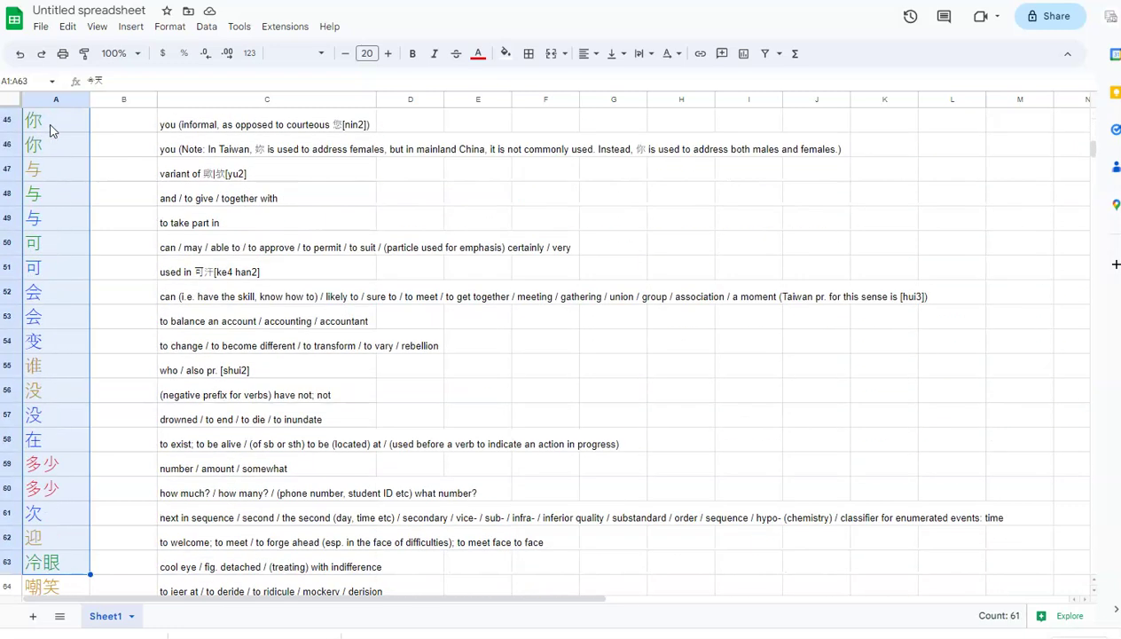
key(shift+Down)
key(shift+Down)
key(shift+Down)
key(shift+Down)
key(shift+Down)
key(shift+Down)
key(shift+Down)
key(shift+Down)
key(shift+Down)
key(shift+Down)
key(shift+Down)
key(shift+Down)
key(shift+Down)
key(shift+Down)
key(shift+Down)
key(shift+Down)
key(shift+Down)
key(shift+Down)
key(shift+Down)
key(shift+Down)
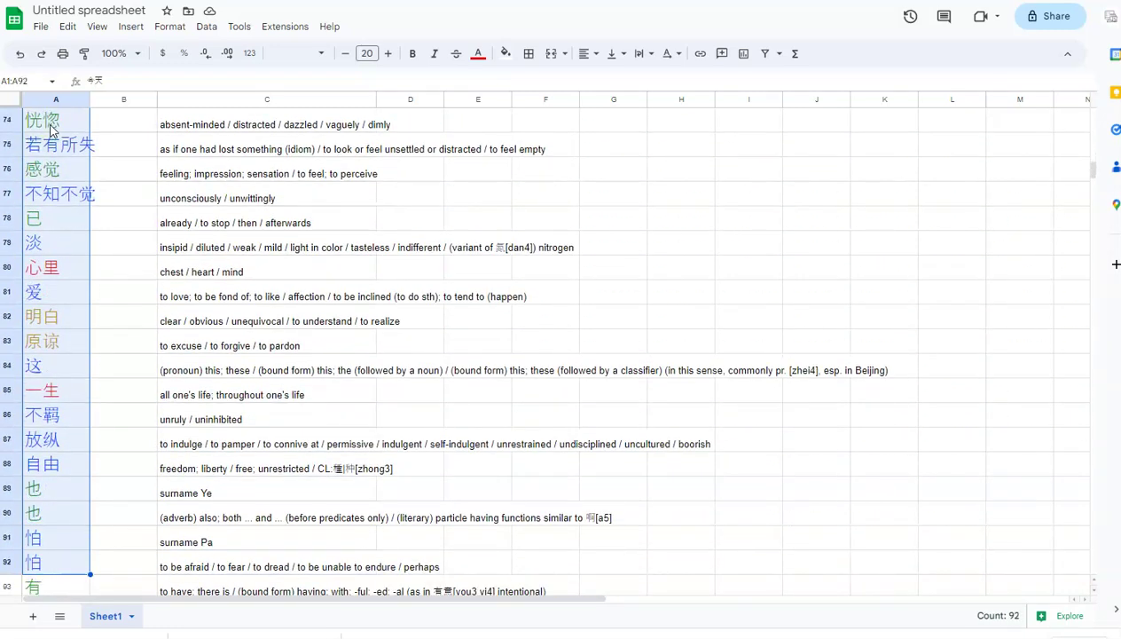
key(shift+Down)
key(shift+Down)
key(shift+Down)
key(shift+Down)
key(shift+Down)
key(shift+Down)
key(shift+Down)
key(shift+Down)
key(shift+Down)
key(shift+Down)
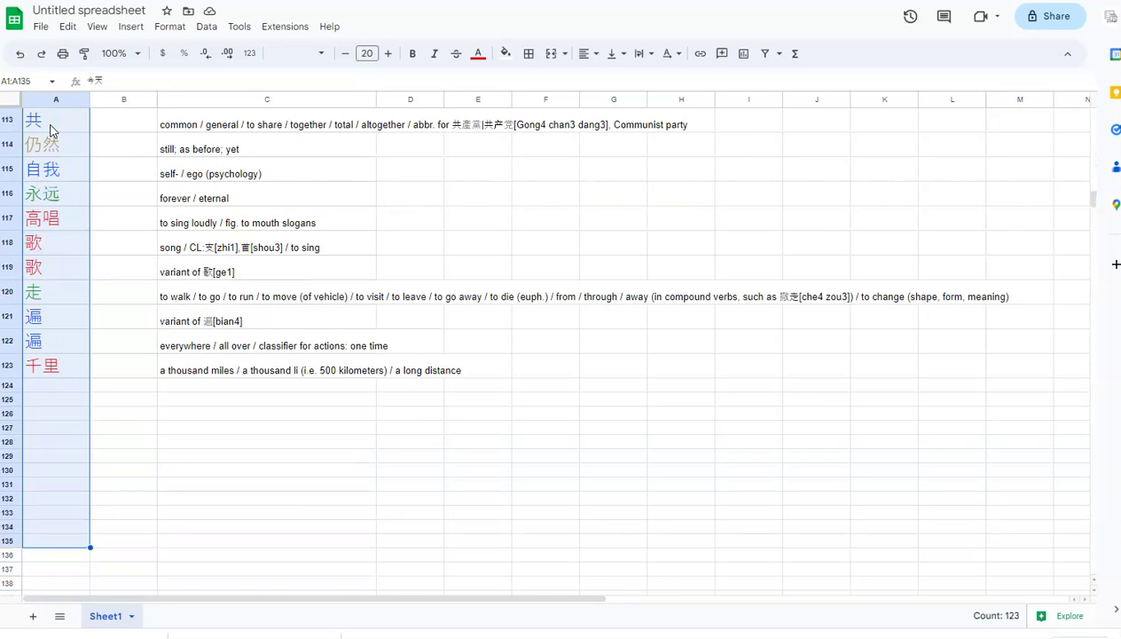
key(shift+Up)
key(shift+Up)
key(shift+Up)
key(shift+Up)
key(shift+Up)
key(shift+Up)
key(shift+Up)
key(shift+Up)
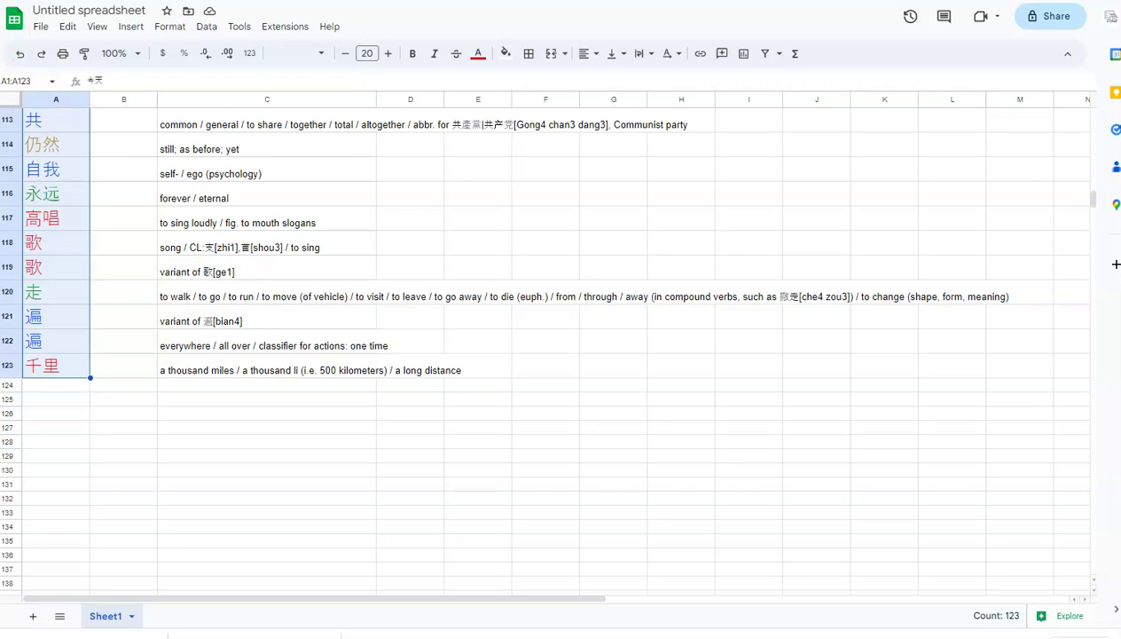
- Open Google Translate in a new browser tab and paste the copied Chinese words as the source text
key(ctrl+t)
text(tr)
key(Return)
key(ctrl+v)
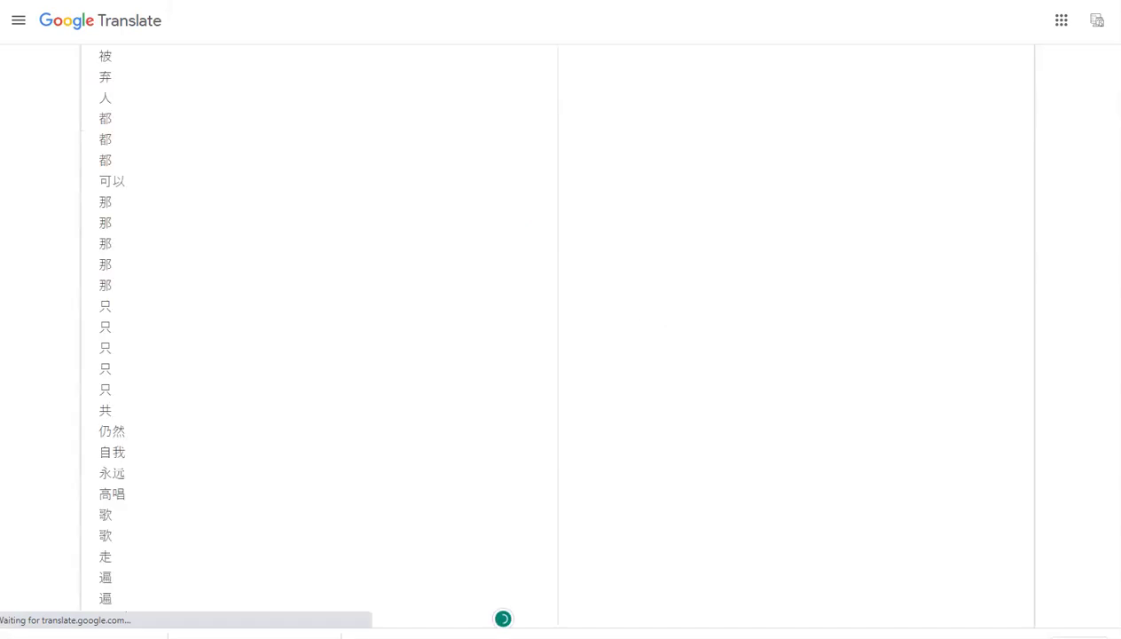
scroll(561, 337, up, 10)
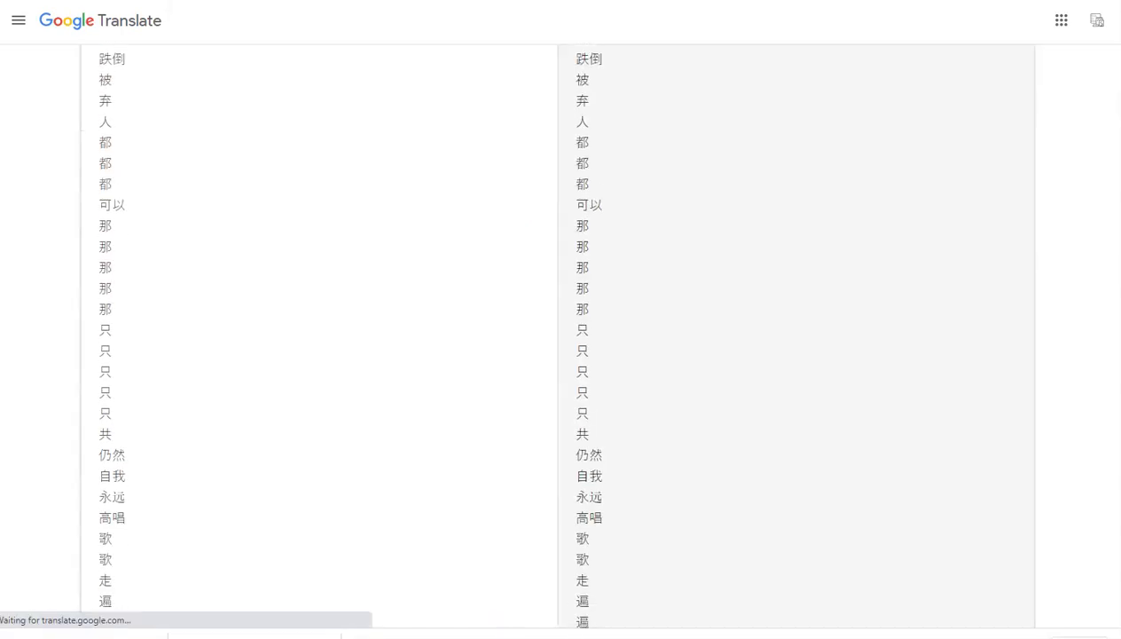
scroll(561, 337, up, 10)
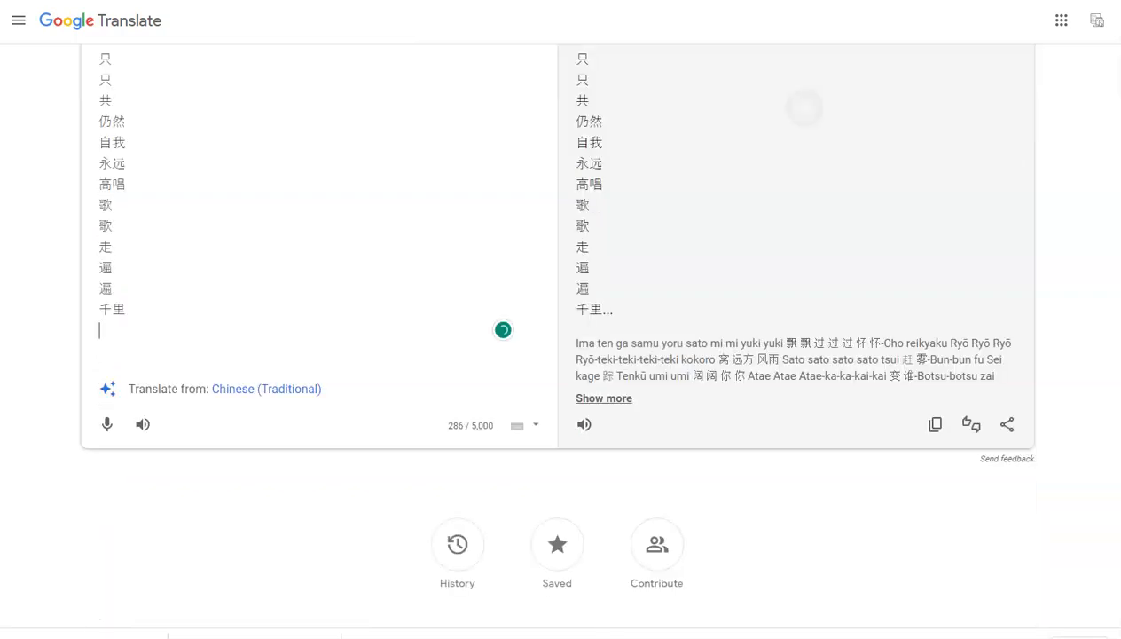
- Look through the pasted Chinese words beside their translated output and check the available target languages
scroll(561, 337, up, 10)
scroll(561, 337, up, 15)
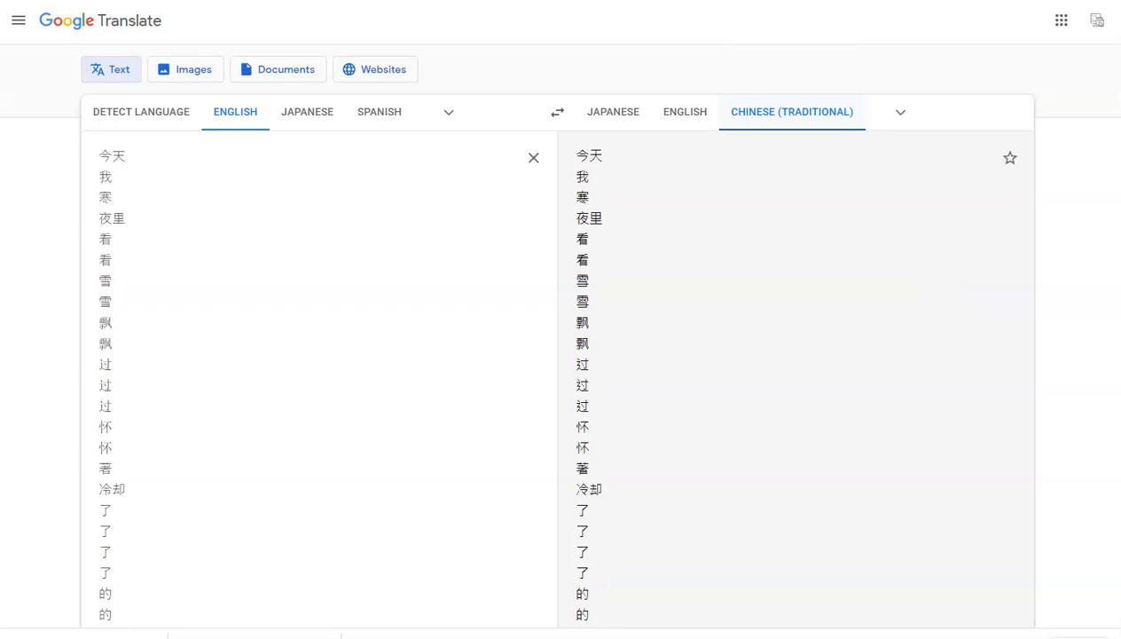
scroll(561, 337, down, 6)
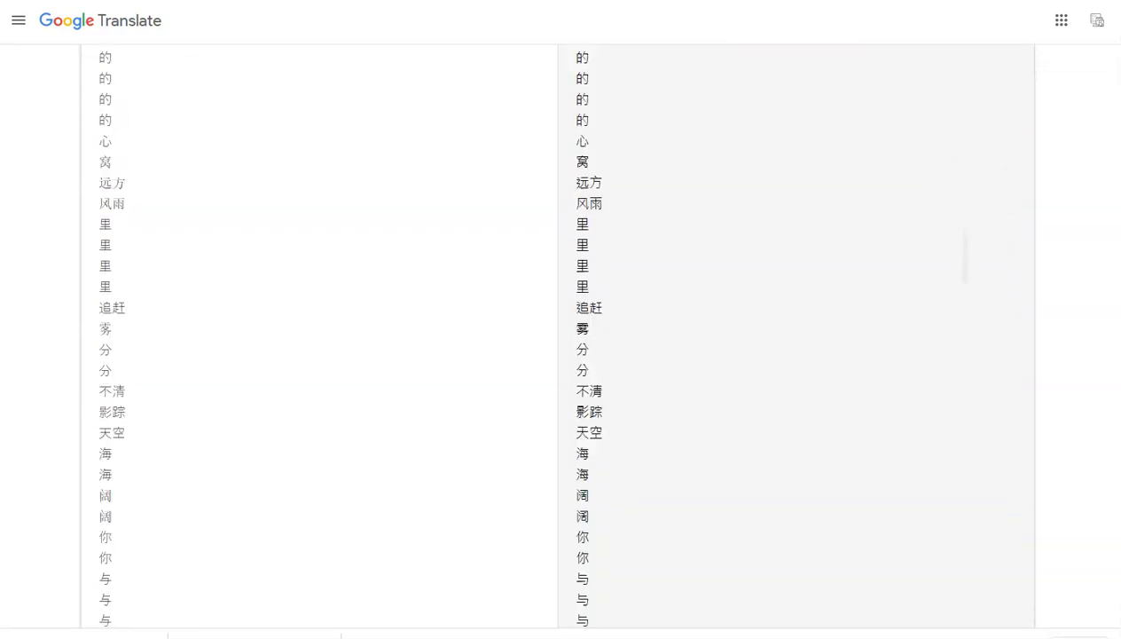
scroll(561, 337, up, 6)
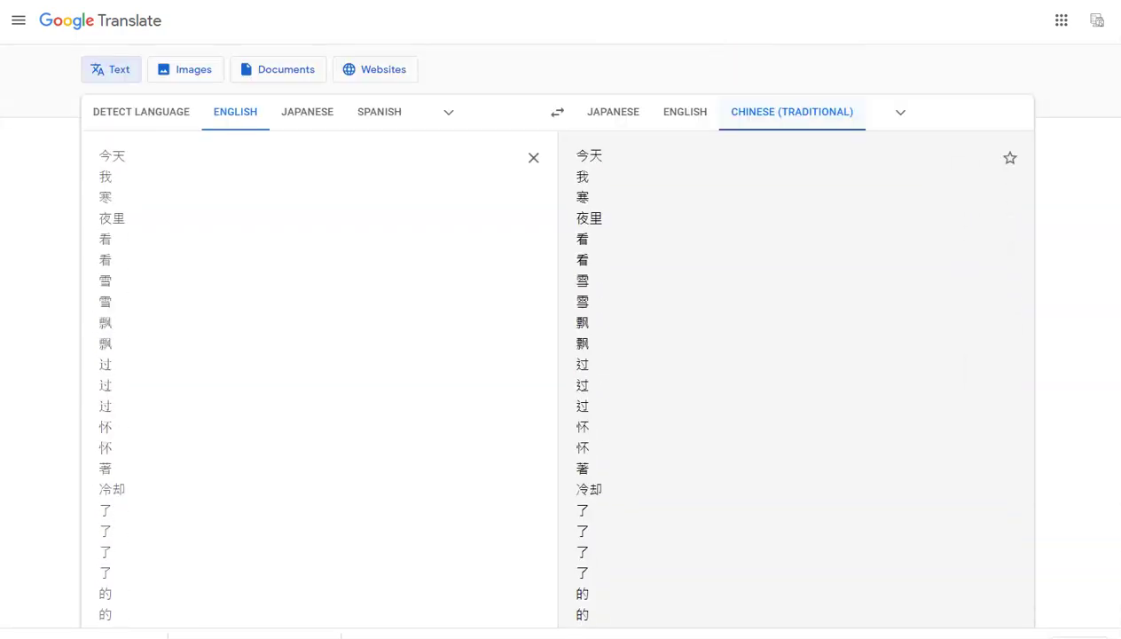
scroll(561, 337, down, 20)
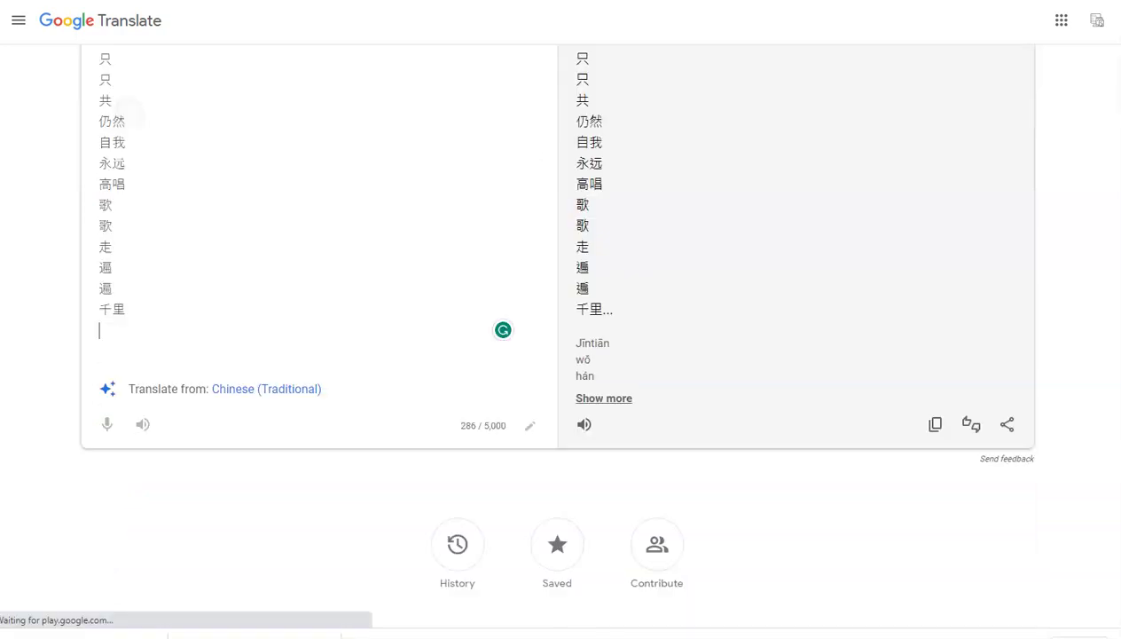
scroll(561, 337, up, 20)
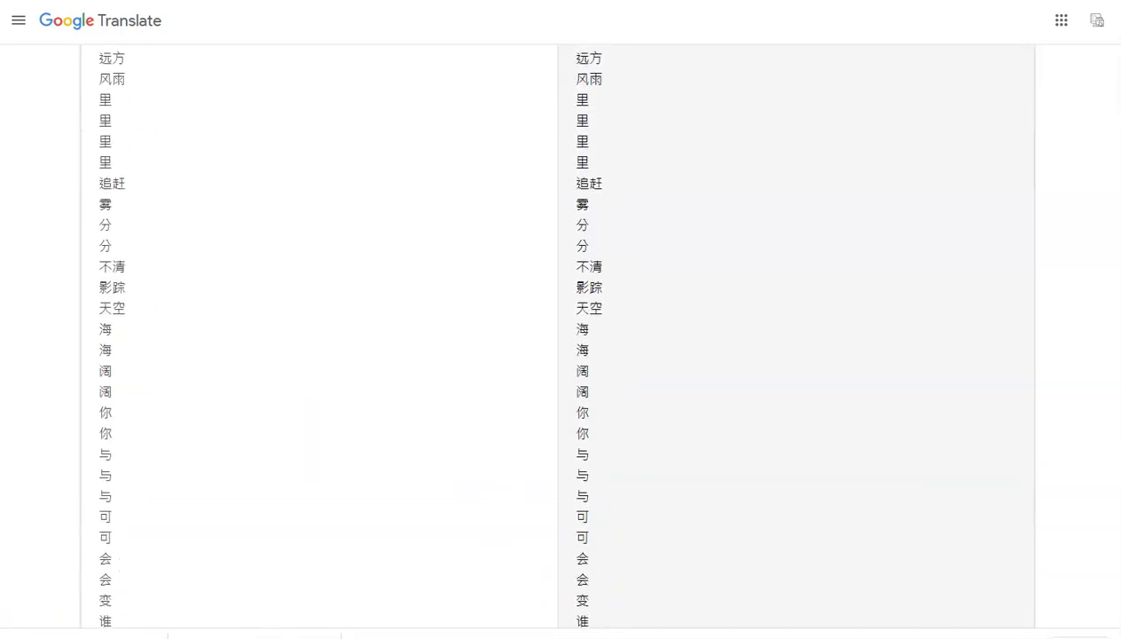
click(901, 113)
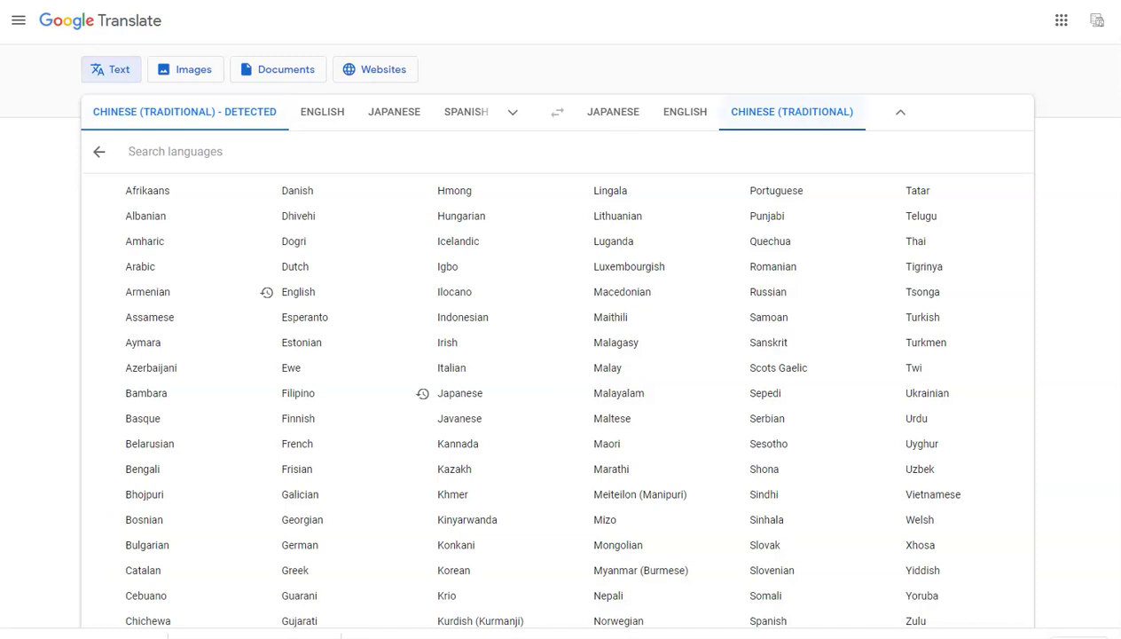
click(792, 112)
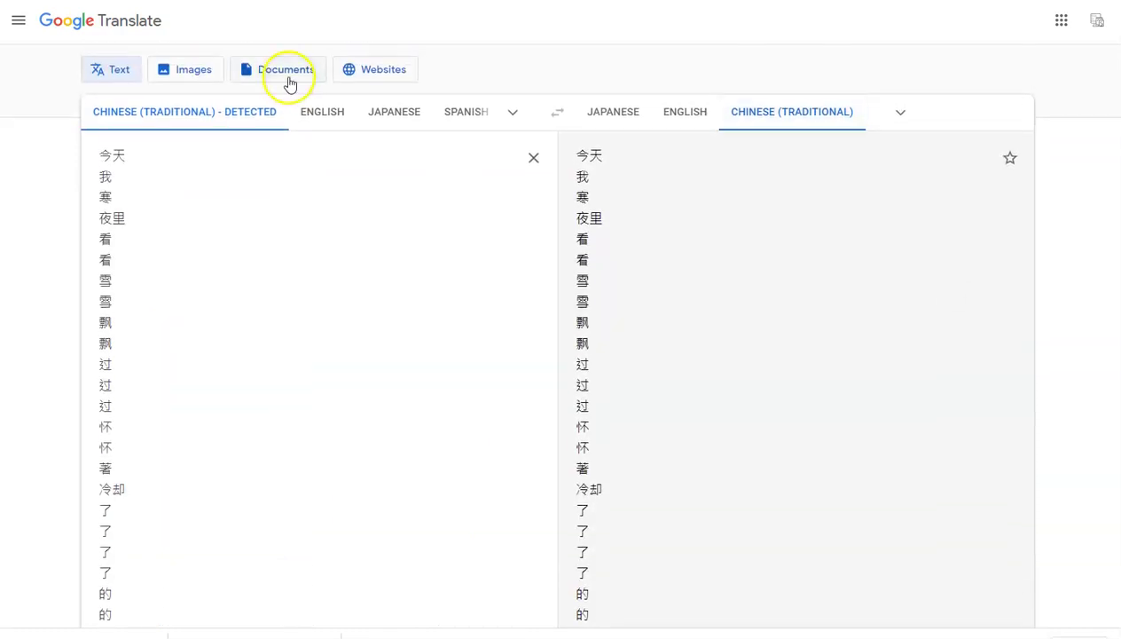
click(790, 112)
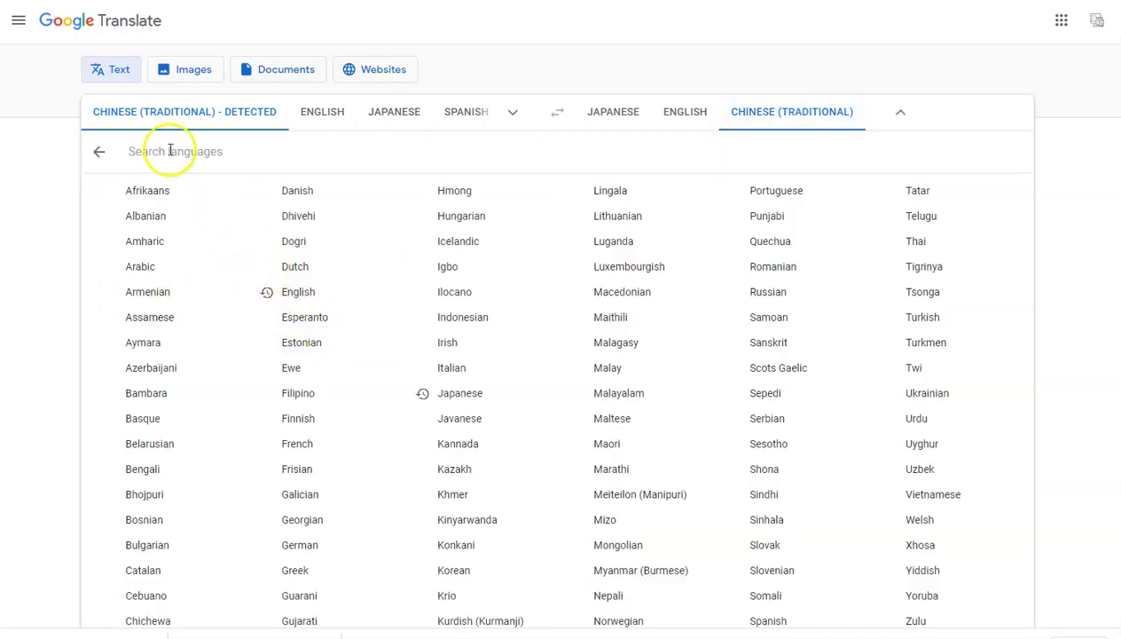
click(163, 116)
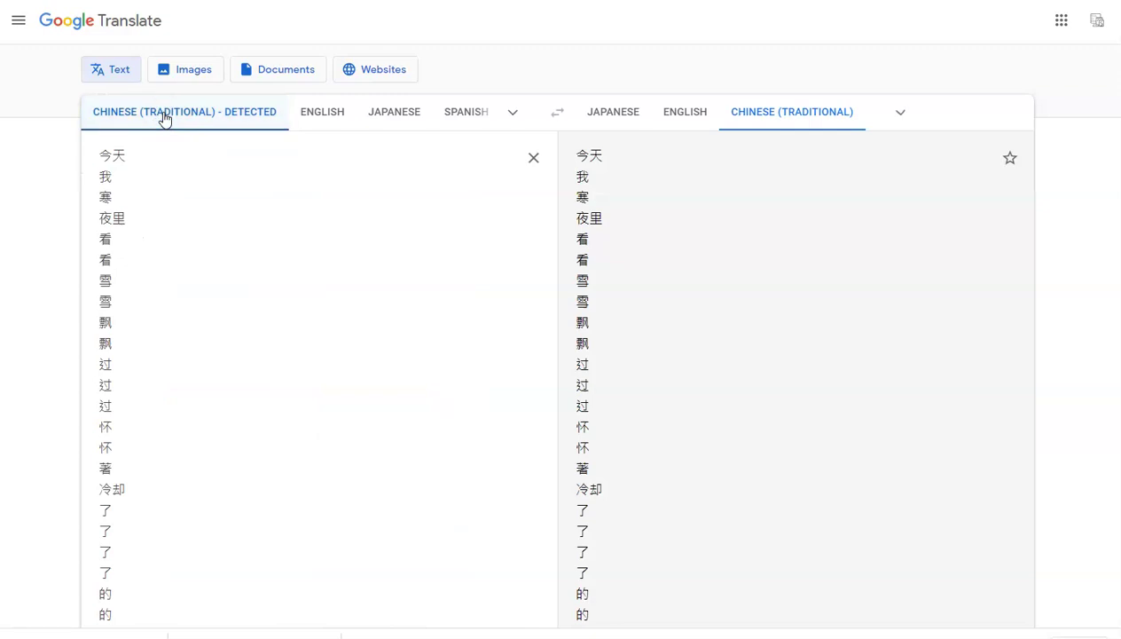
- Set the source language to Chinese (Simplified), keeping Chinese (Traditional) as the target language
click(505, 114)
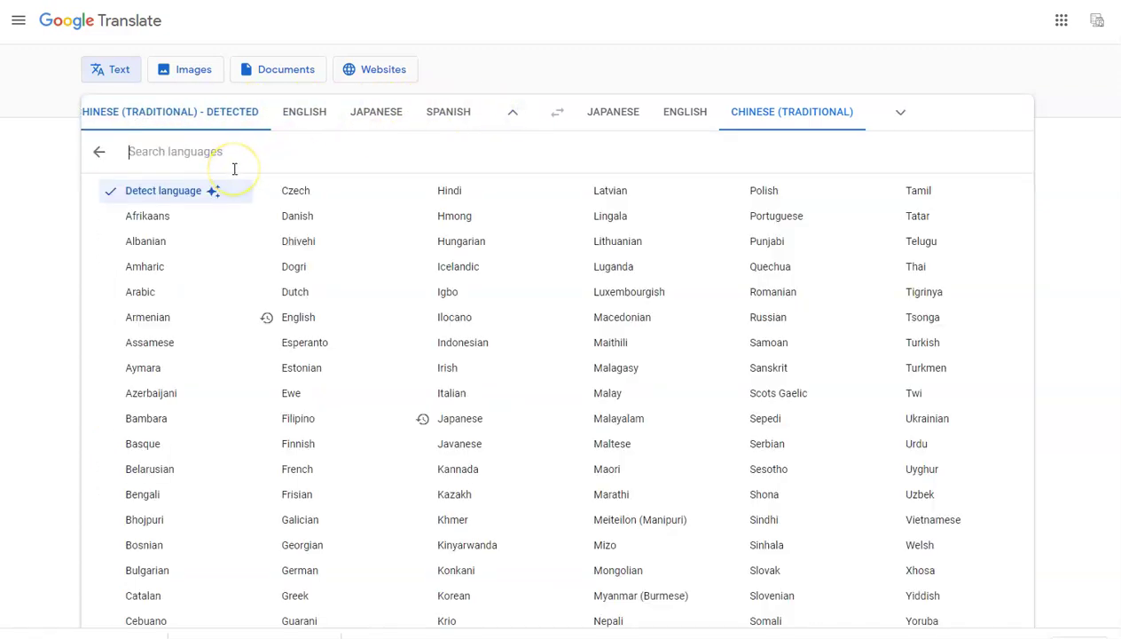
scroll(234, 169, down, 2)
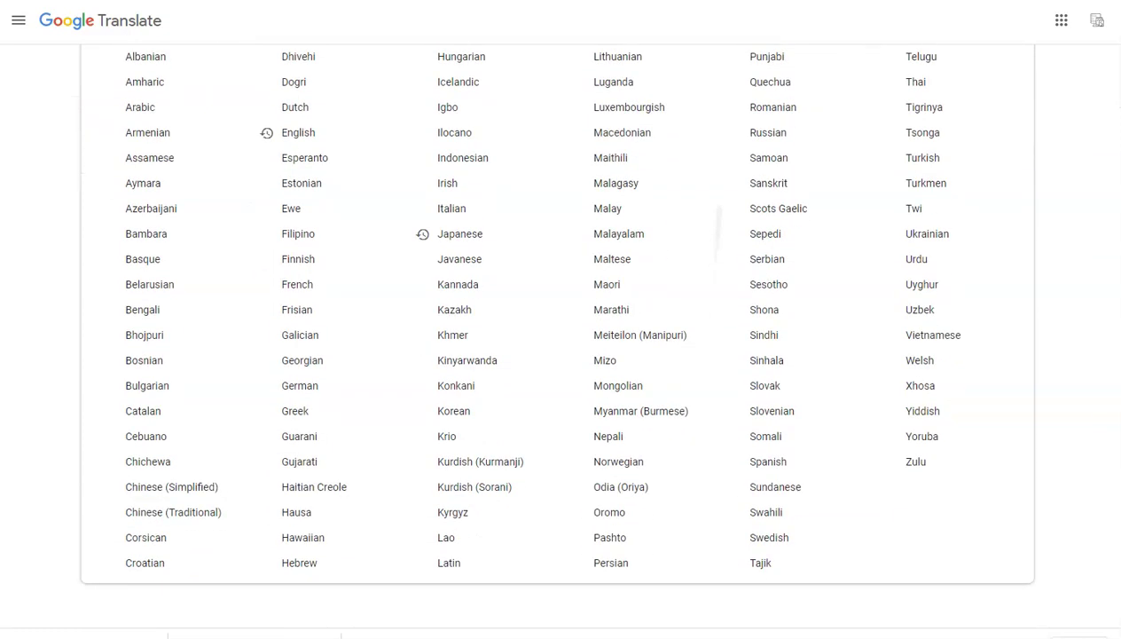
click(205, 490)
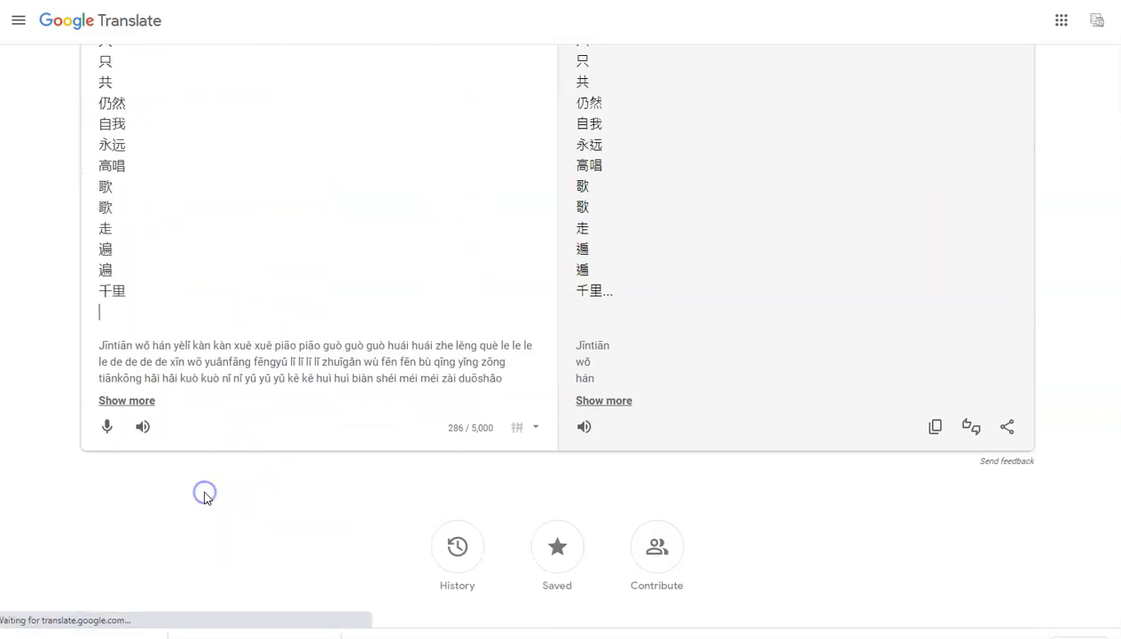
scroll(441, 345, up, 20)
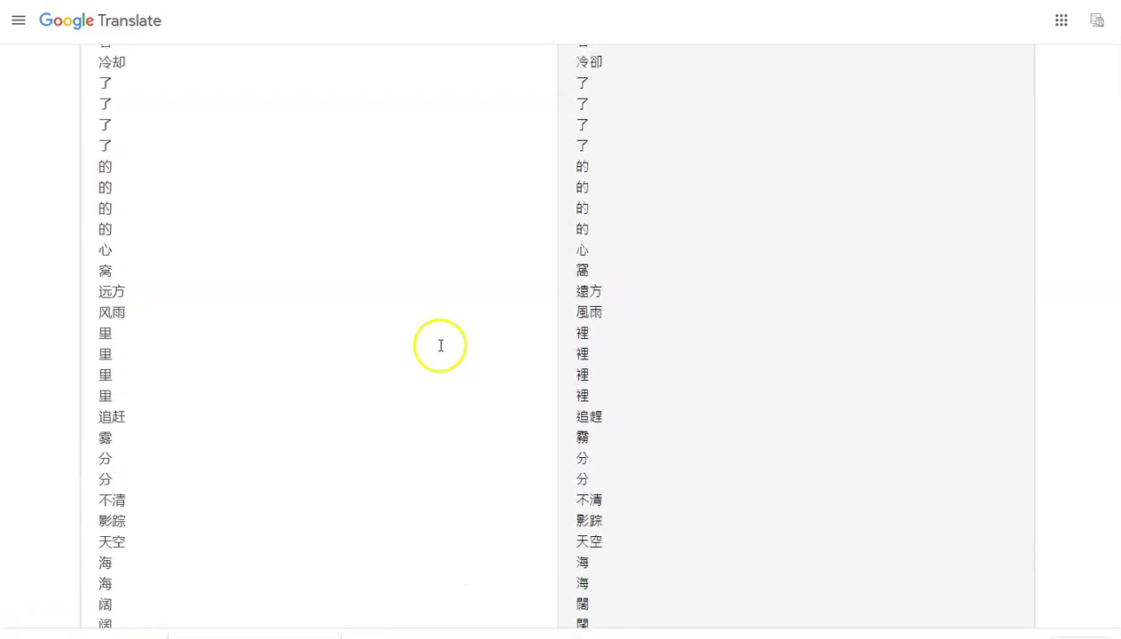
scroll(440, 345, up, 4)
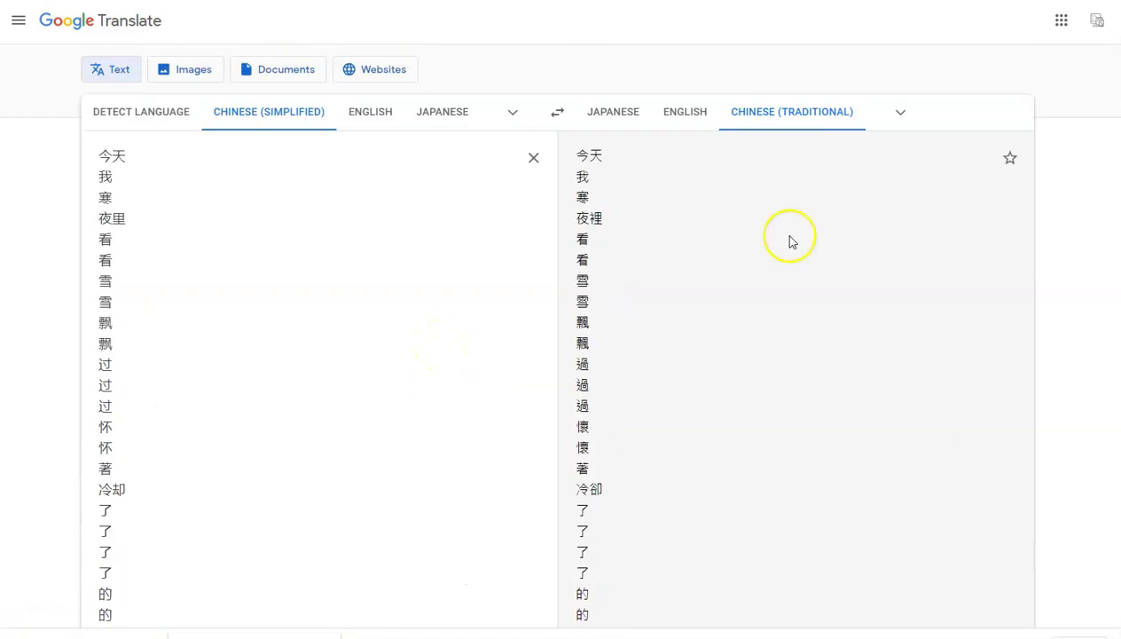
click(770, 122)
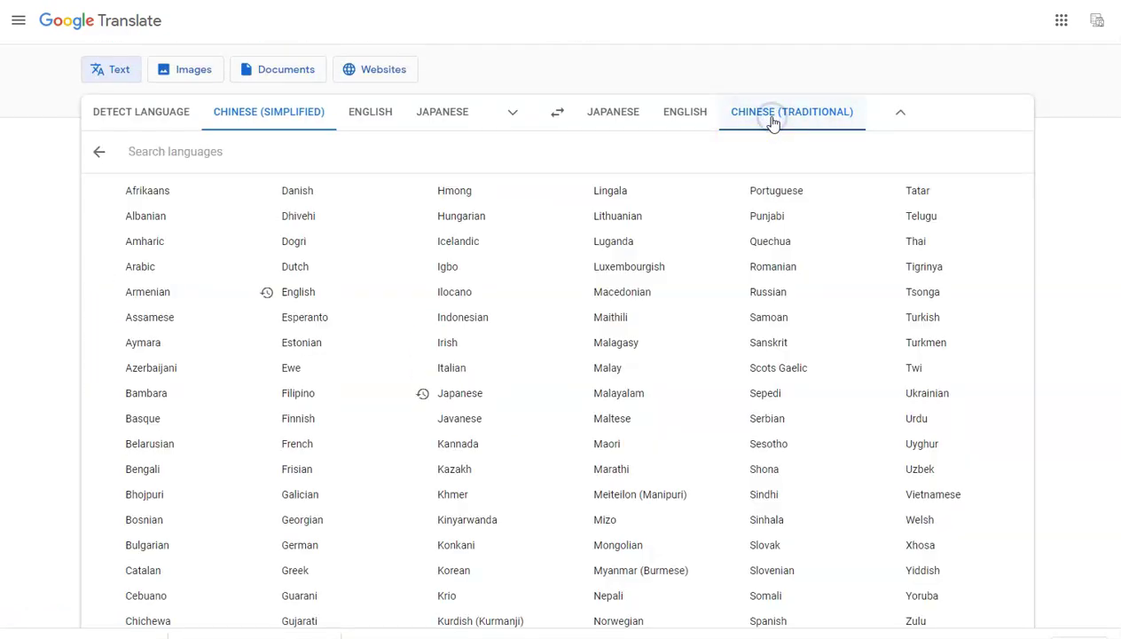
click(772, 121)
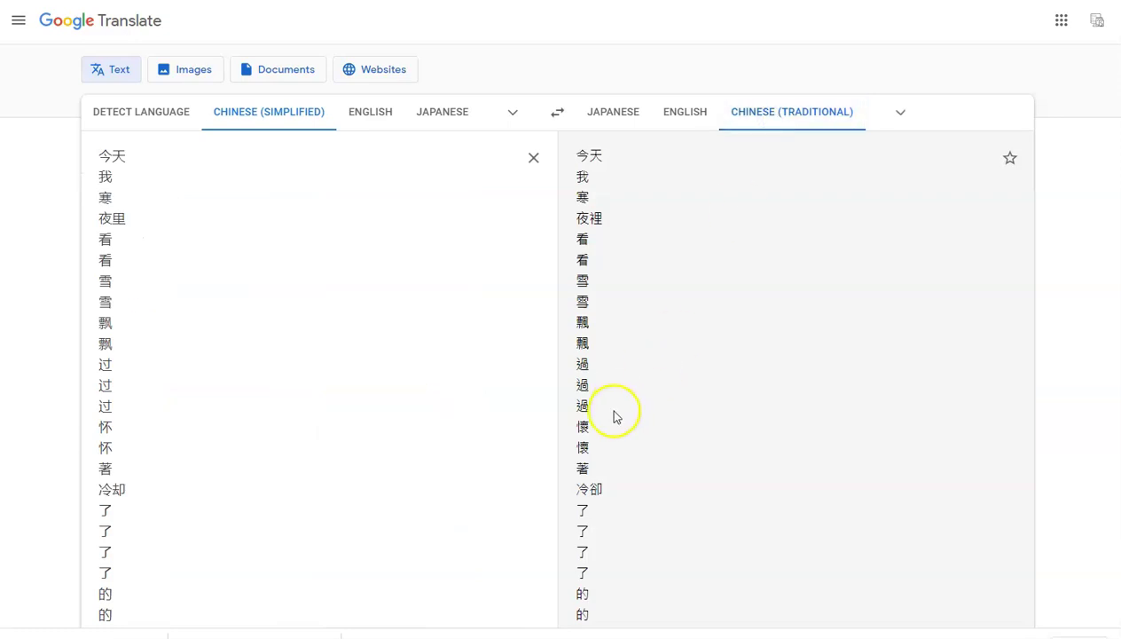
- Review the Traditional Chinese conversion through to the last word and copy the whole translation
scroll(744, 462, down, 5)
scroll(743, 460, down, 6)
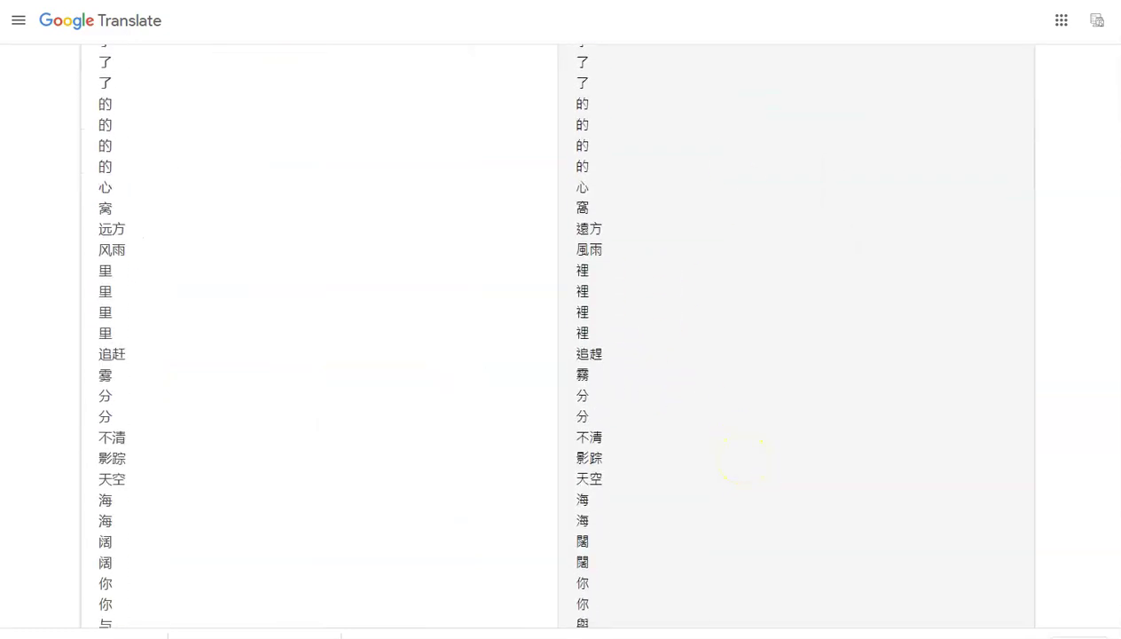
scroll(743, 460, down, 9)
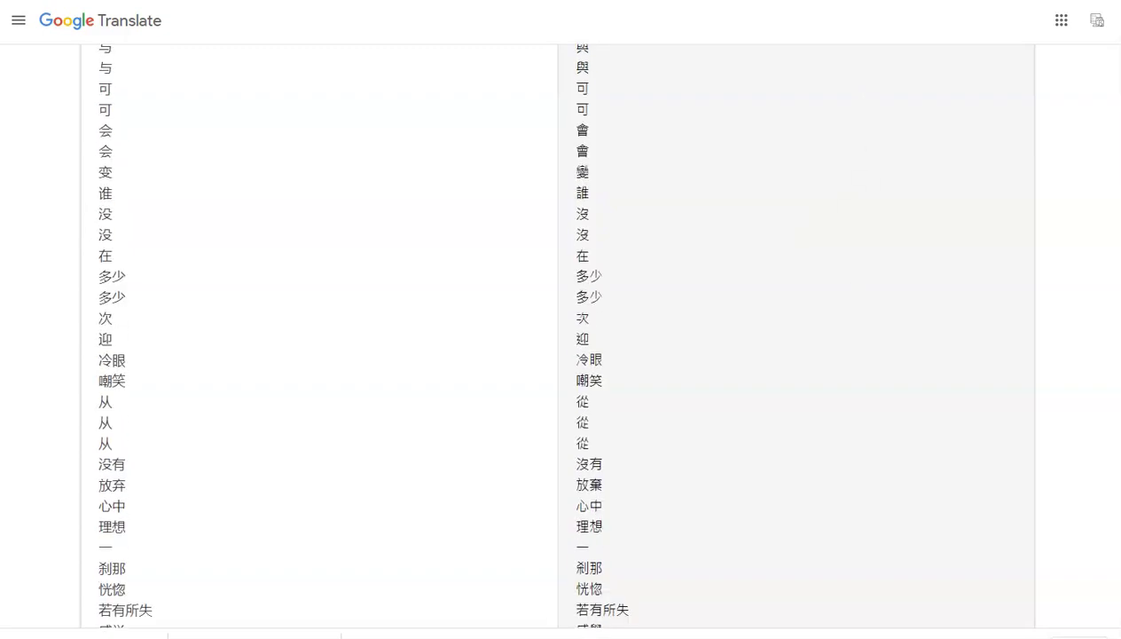
scroll(743, 459, up, 5)
scroll(743, 459, down, 20)
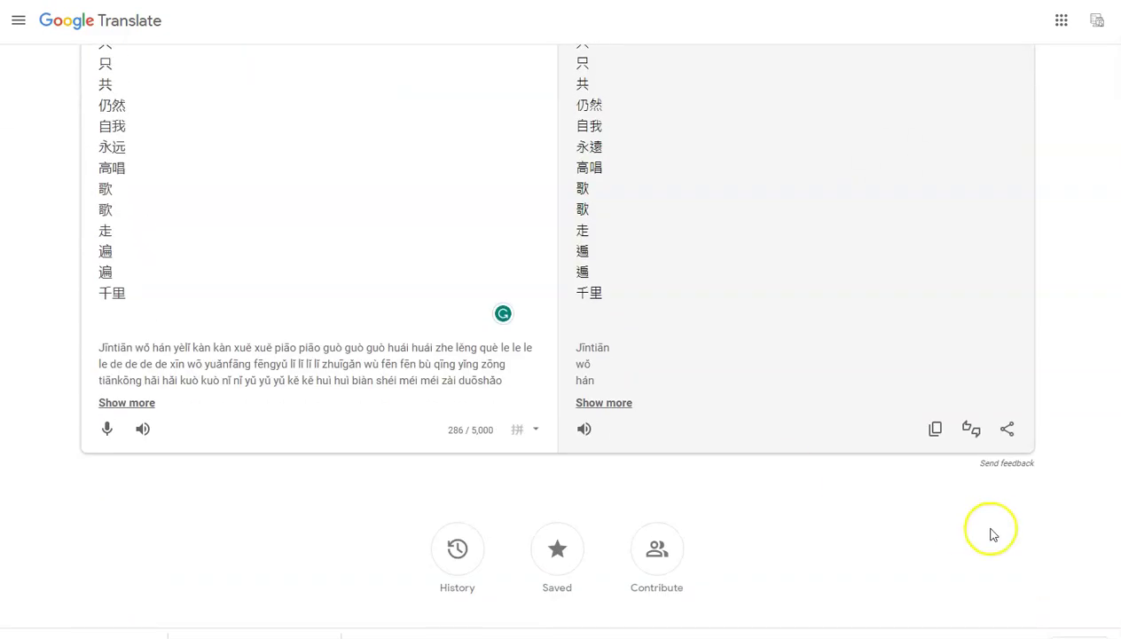
click(936, 430)
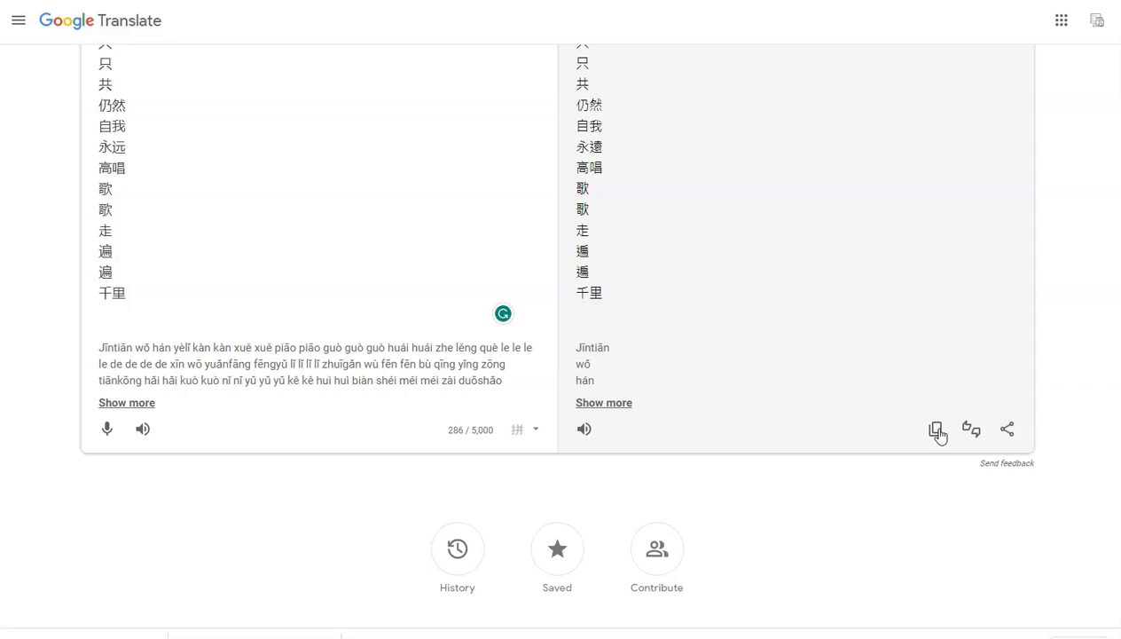
- Switch to the Google Sheets spreadsheet and paste the Traditional Chinese words into column B starting at cell B1
click(1047, 1)
drag(546, 605, 206, 597)
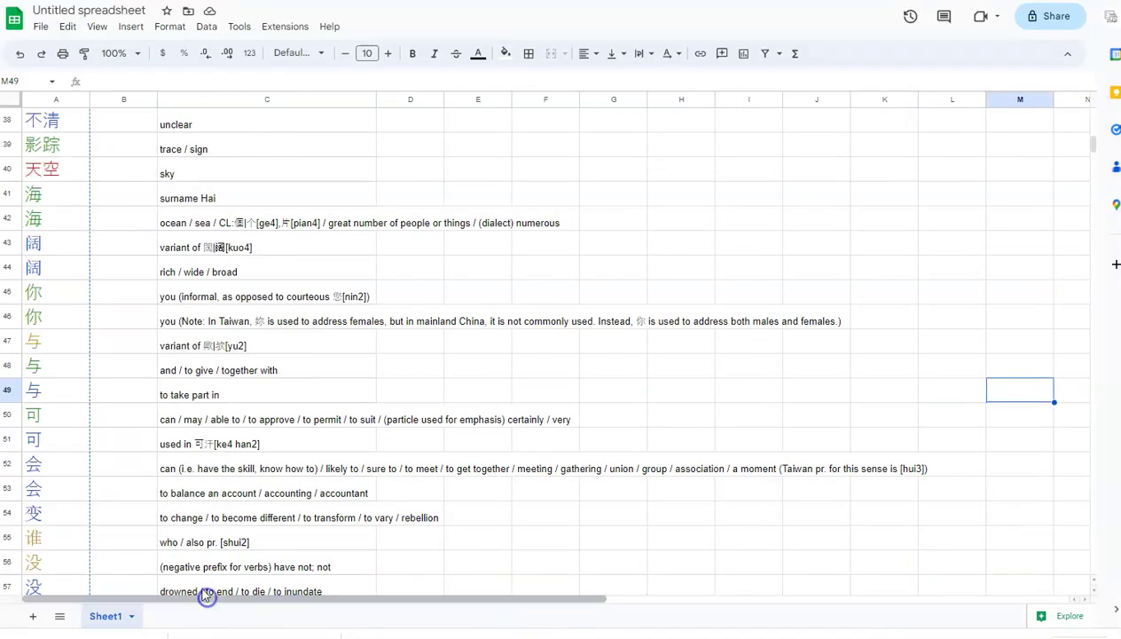
click(114, 120)
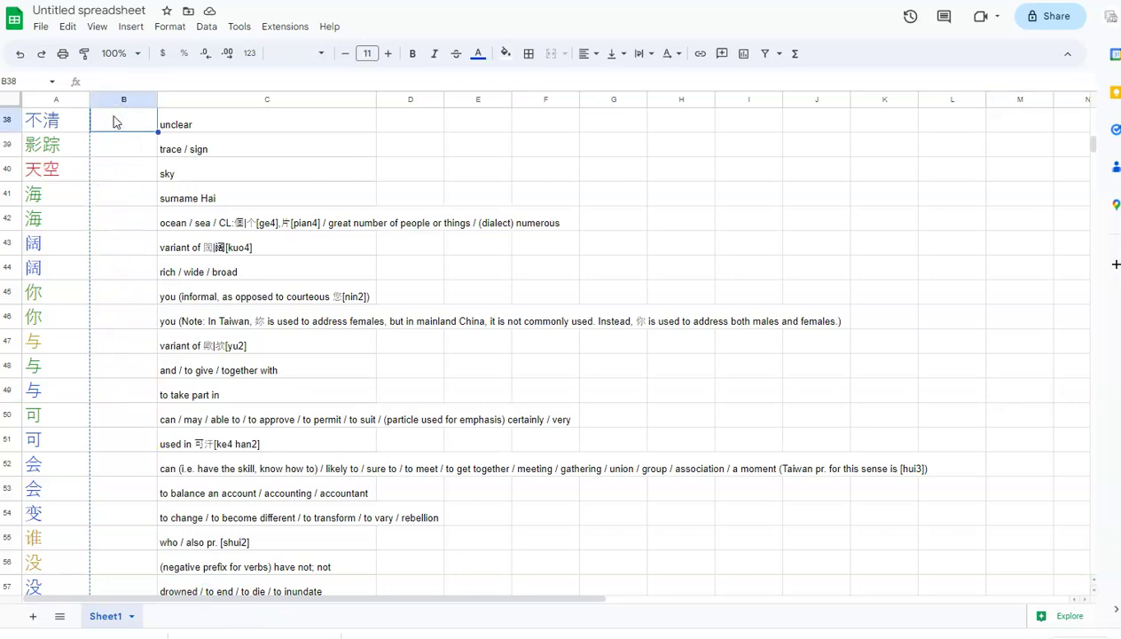
key(Up)
key(Up)
key(Up)
key(Up)
key(Up)
key(Up)
key(Up)
key(Up)
key(Up)
key(Up)
key(Up)
key(Up)
key(Up)
key(Up)
key(Up)
key(Up)
key(Up)
key(Up)
key(Up)
key(Up)
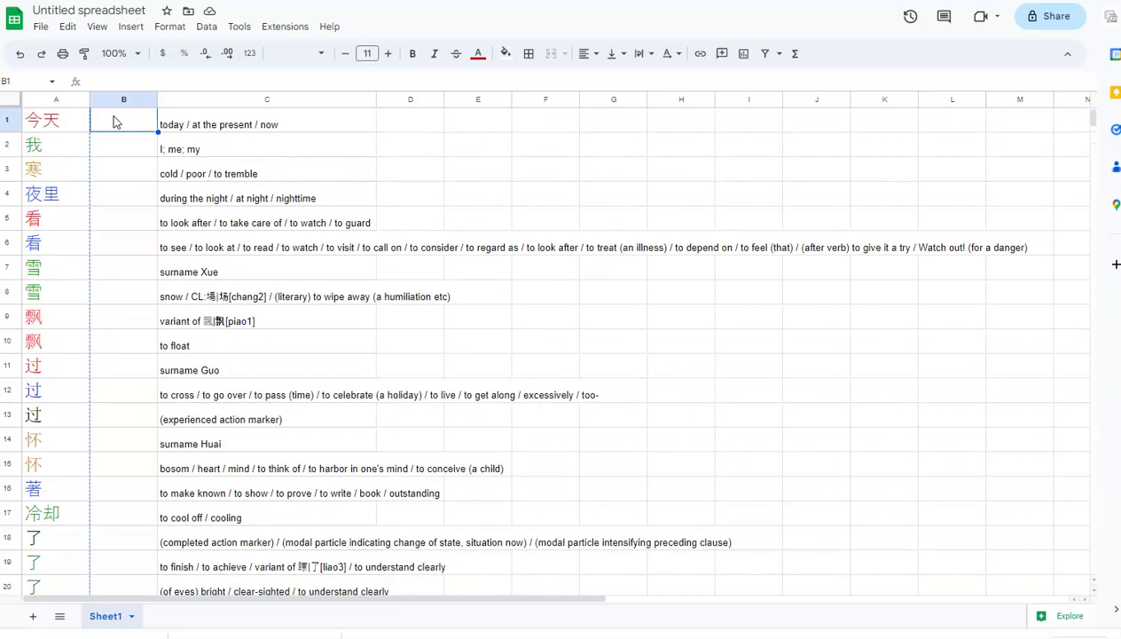
key(ctrl+v)
- In a new column C before the definitions, enter =CONCATENATE(B1, ",", A1) in C1 and copy the formula to C2:C123
key(Right)
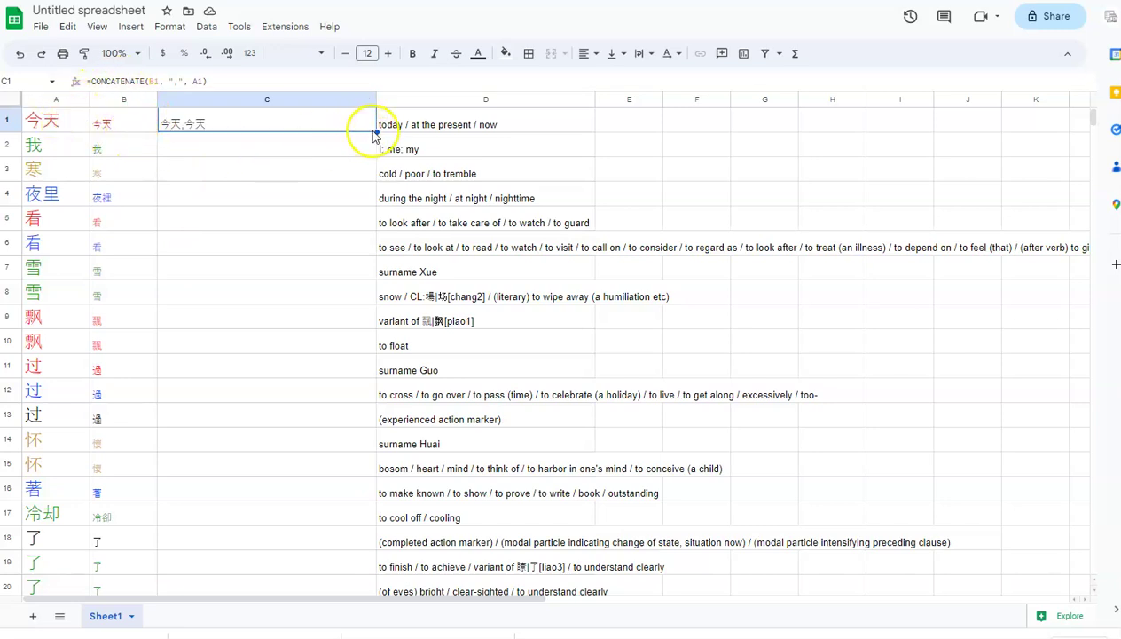
click(344, 123)
key(Down)
key(shift+Down)
key(shift+Down)
key(shift+Down)
key(shift+Down)
key(shift+Down)
key(shift+Down)
key(shift+Down)
key(shift+Down)
key(shift+Down)
key(shift+Down)
key(shift+Down)
key(shift+Down)
key(shift+Down)
key(shift+Down)
key(shift+Down)
key(shift+Down)
key(shift+Down)
key(shift+Down)
key(shift+Down)
key(shift+Down)
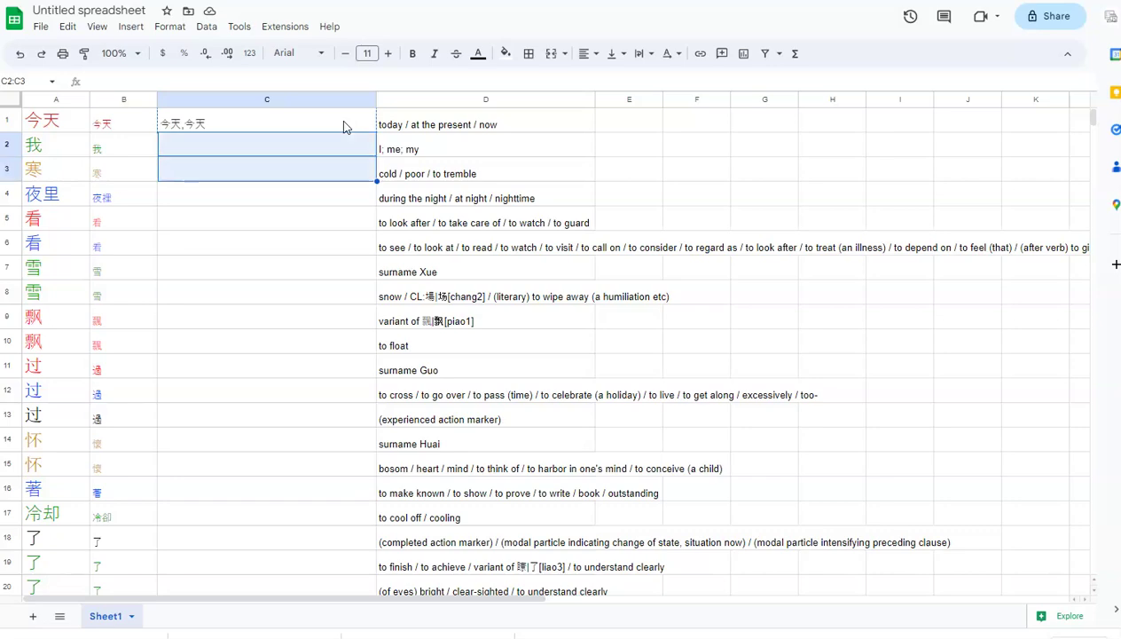
key(shift+Down)
key(shift+Down)
key(shift+Down)
key(shift+Down)
key(shift+Down)
key(shift+Down)
key(shift+Down)
key(shift+Down)
key(shift+Down)
key(shift+Down)
key(shift+Down)
key(shift+Down)
key(shift+Down)
key(shift+Down)
key(shift+Down)
key(shift+Down)
key(shift+Down)
key(shift+Down)
key(shift+Down)
key(shift+Down)
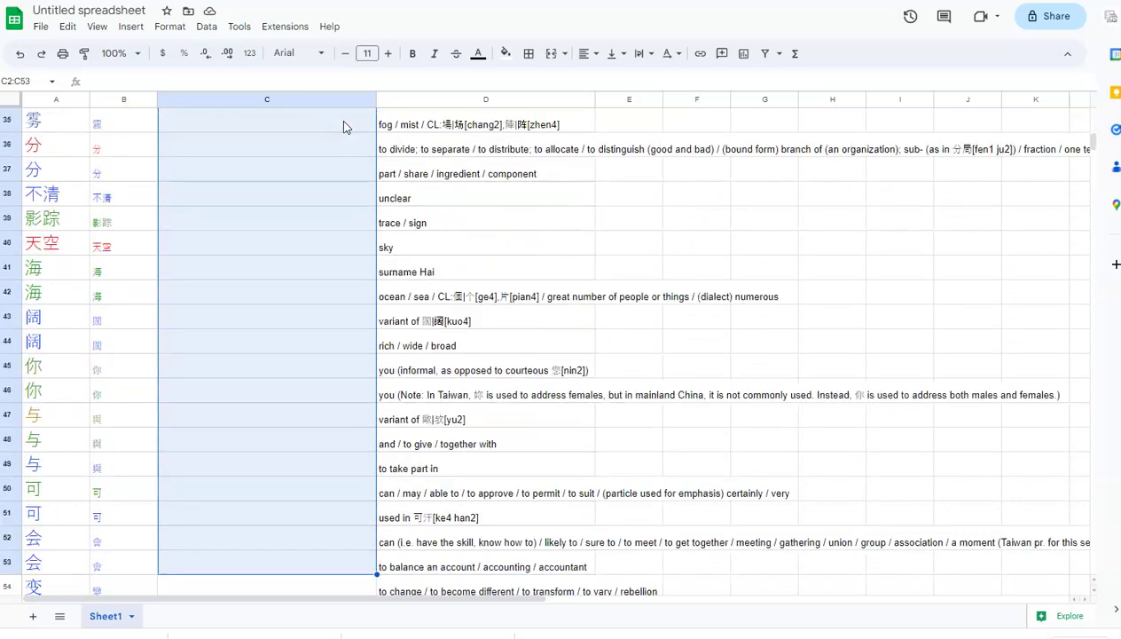
key(shift+Down)
key(shift+Down)
key(shift+Down)
key(shift+Down)
key(shift+Down)
key(shift+Down)
key(shift+Down)
key(shift+Down)
key(shift+Down)
key(shift+Down)
key(shift+Down)
key(shift+Down)
key(shift+Down)
key(shift+Down)
key(shift+Down)
key(shift+Down)
key(shift+Down)
key(shift+Down)
key(shift+Down)
key(shift+Down)
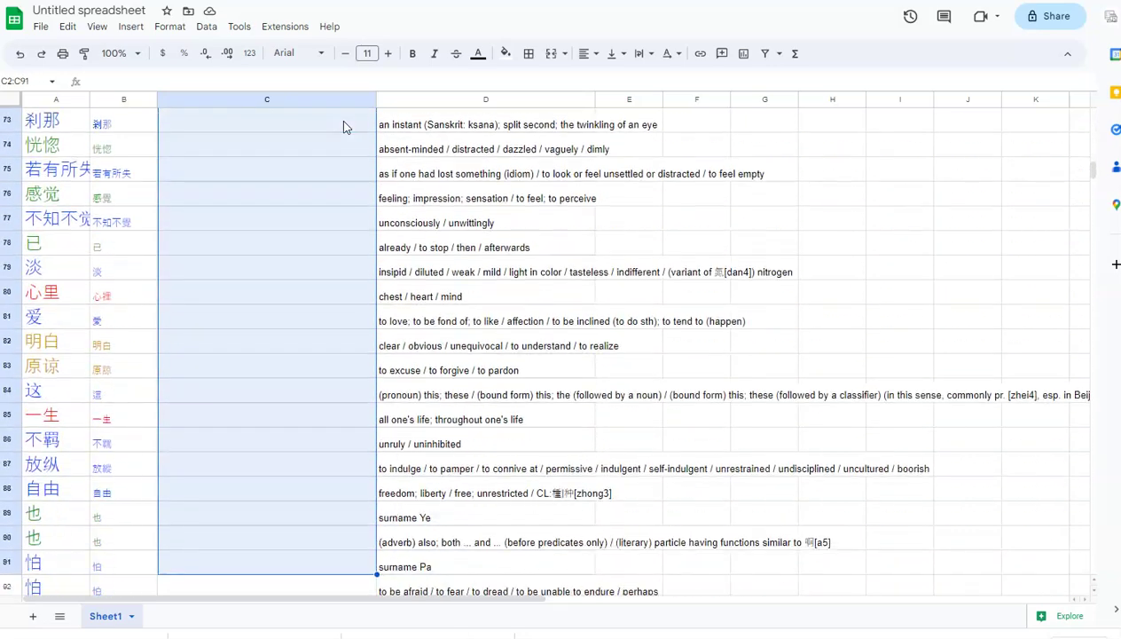
key(shift+Down)
key(shift+Down)
key(shift+Down)
key(shift+Down)
key(shift+Down)
key(shift+Down)
key(shift+Down)
key(shift+Down)
key(shift+Down)
key(shift+Down)
key(shift+Down)
key(shift+Down)
key(shift+Down)
key(shift+Down)
key(shift+Down)
key(shift+Down)
key(shift+Down)
key(shift+Down)
key(shift+Down)
key(shift+Down)
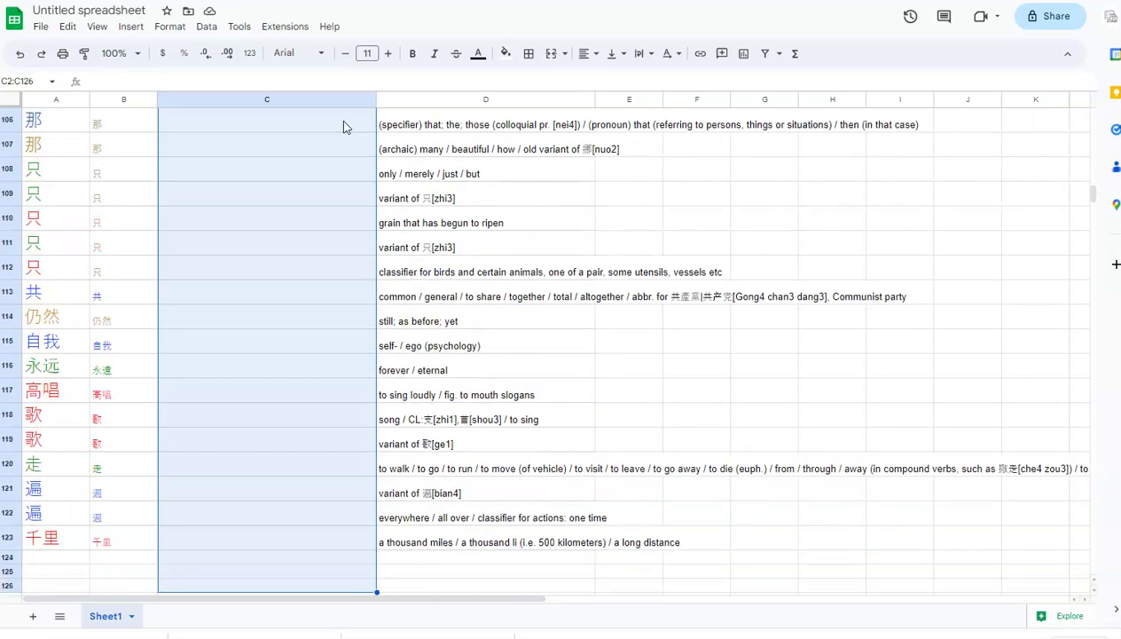
key(shift+Up)
key(shift+Up)
key(shift+Up)
key(shift+Up)
key(shift+Up)
key(shift+Up)
key(shift+Up)
key(shift+Up)
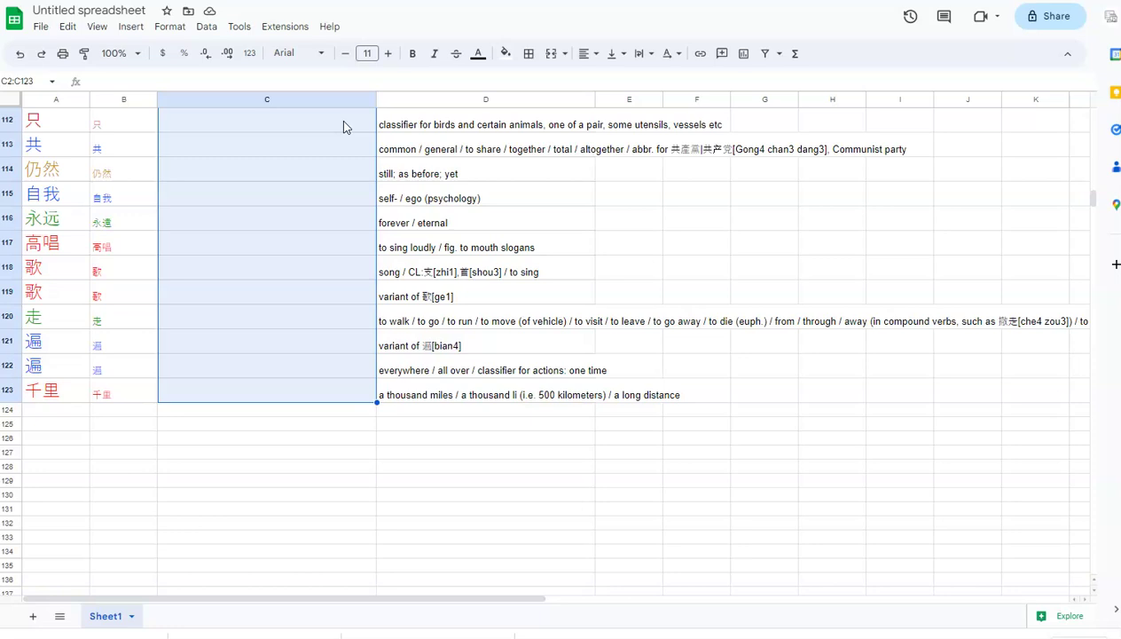
key(ctrl+v)
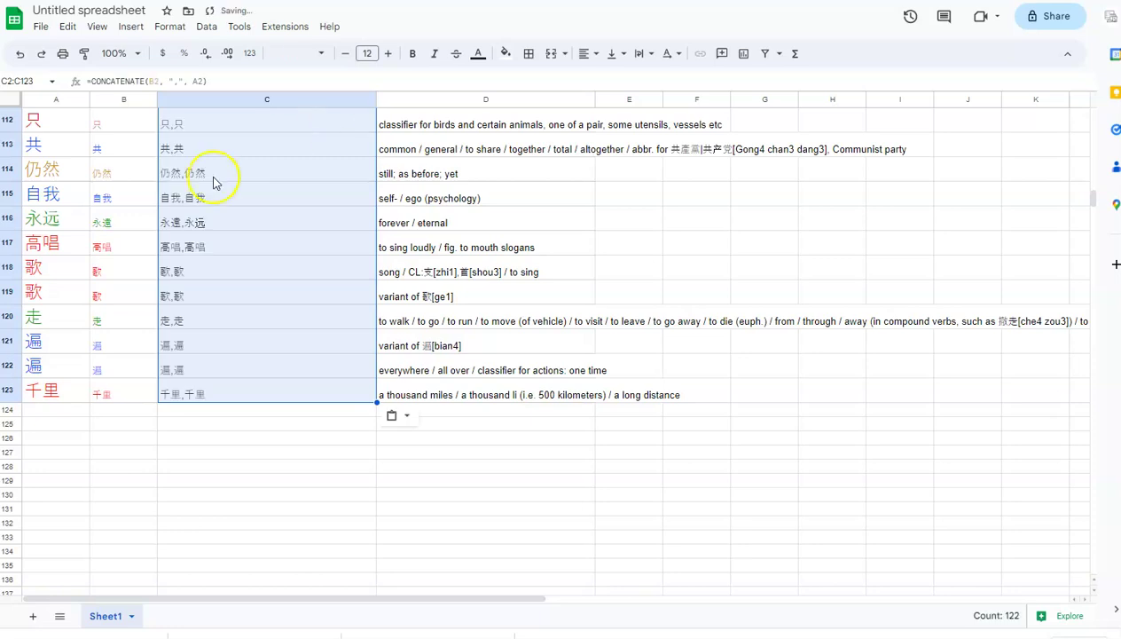
- Delete the duplicate entries: row 119 with the variant of 歌, and row 121 with the second 遍
click(11, 291)
right_click(49, 295)
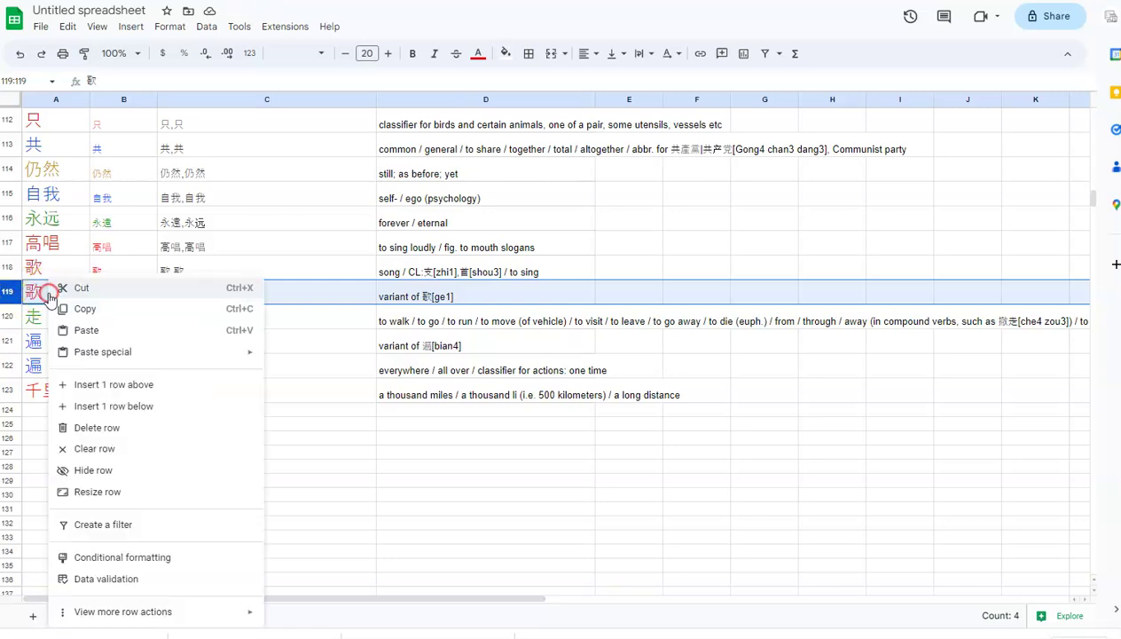
click(93, 429)
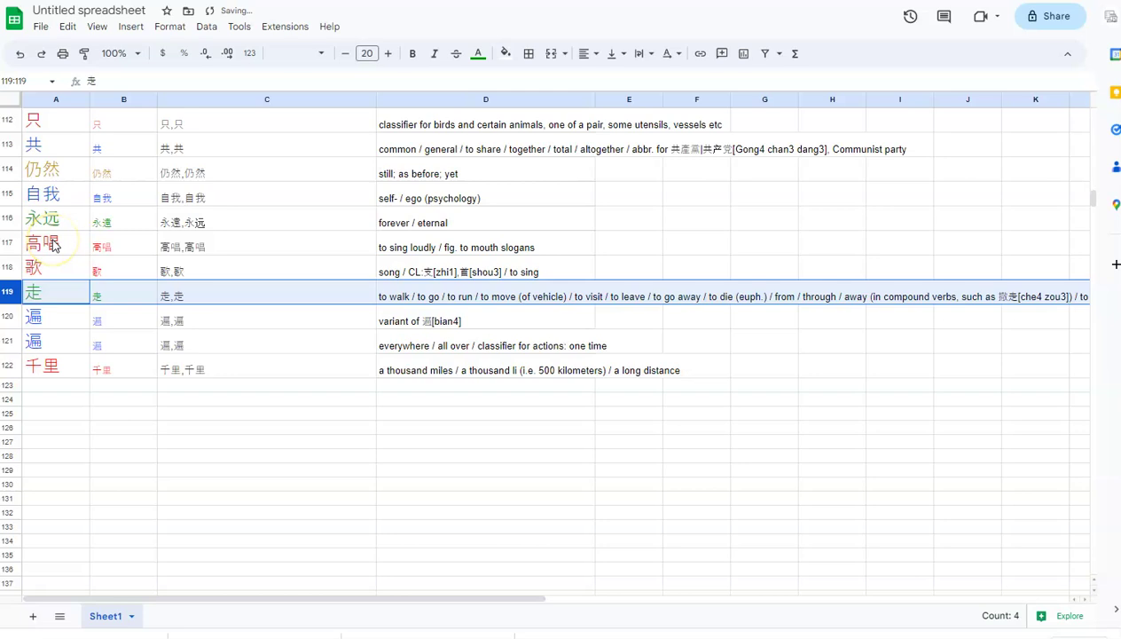
click(13, 335)
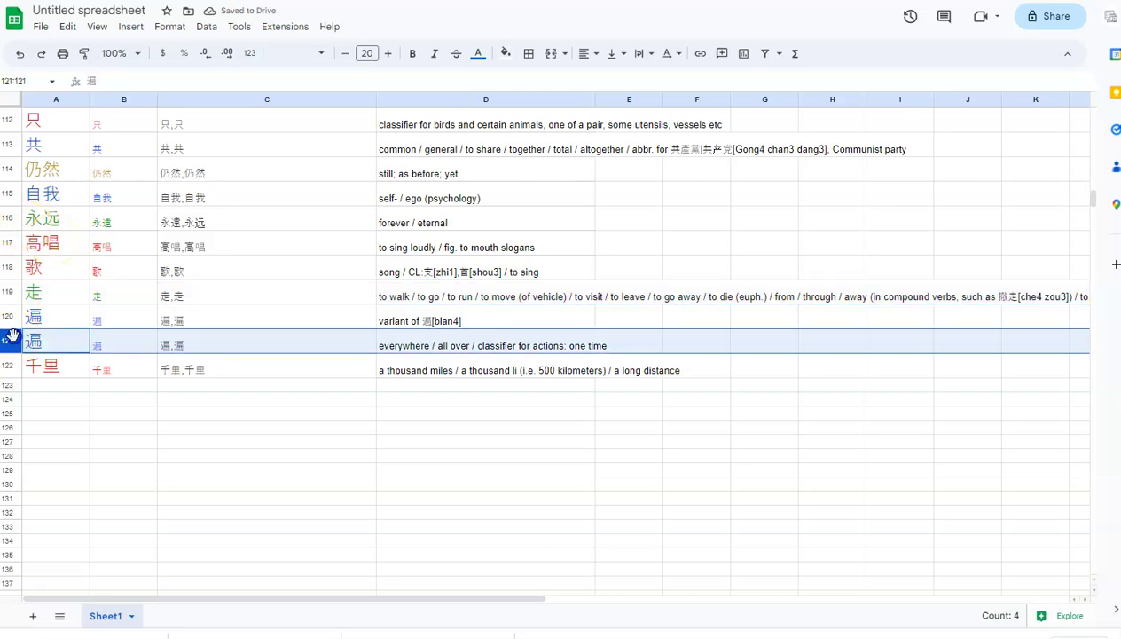
right_click(50, 340)
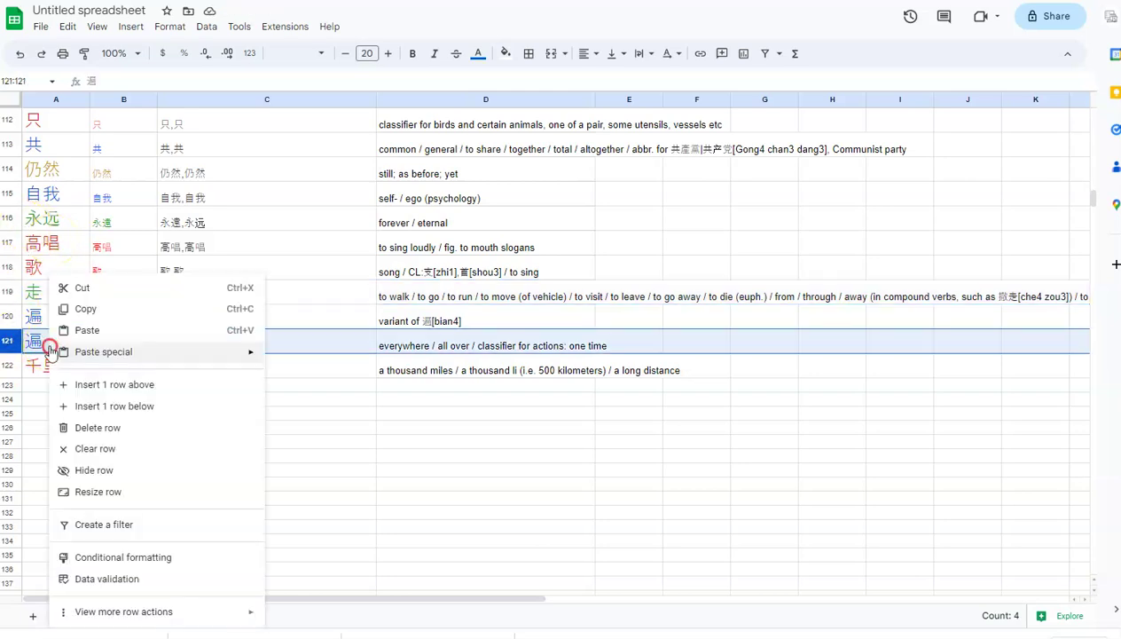
click(89, 427)
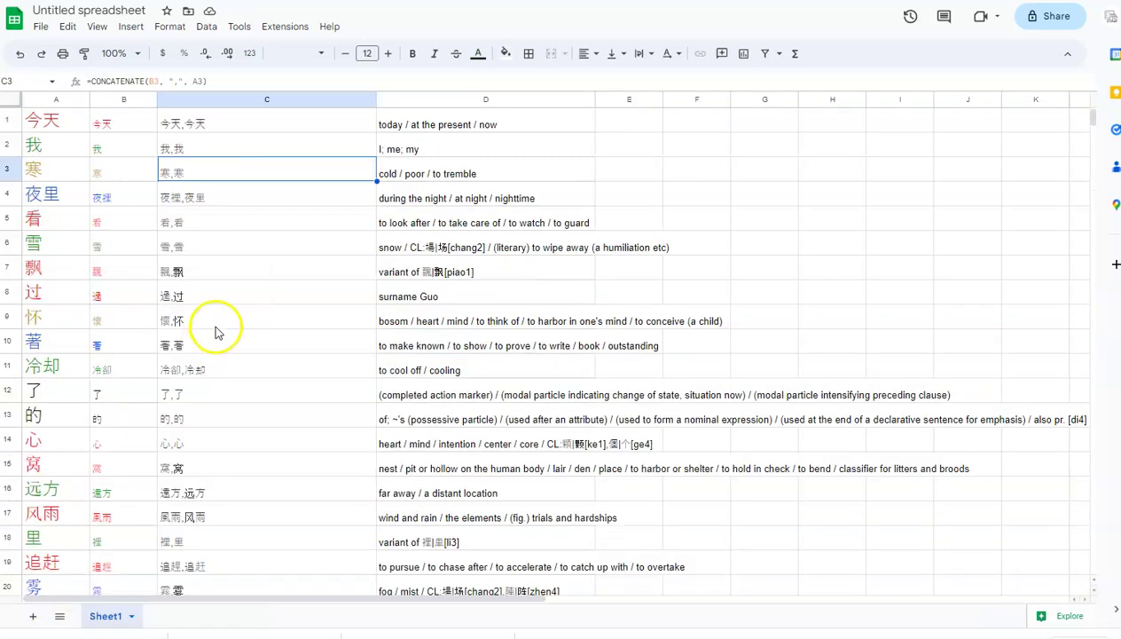
- Select columns C and D and download the sheet as a Comma Separated Values (.csv) file
click(240, 97)
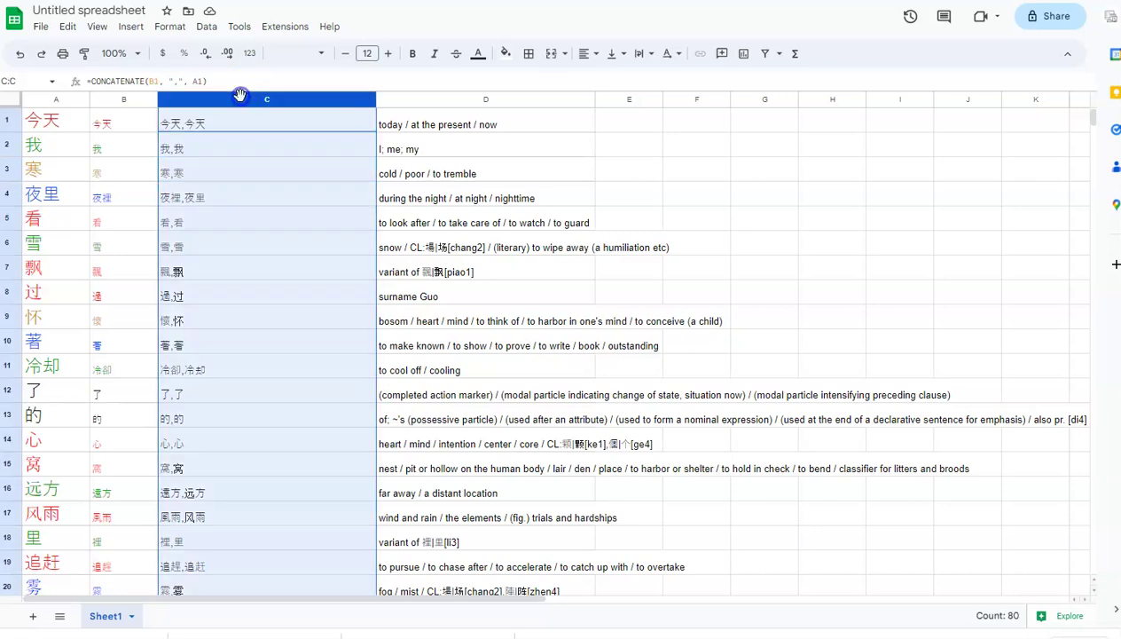
key(shift+Right)
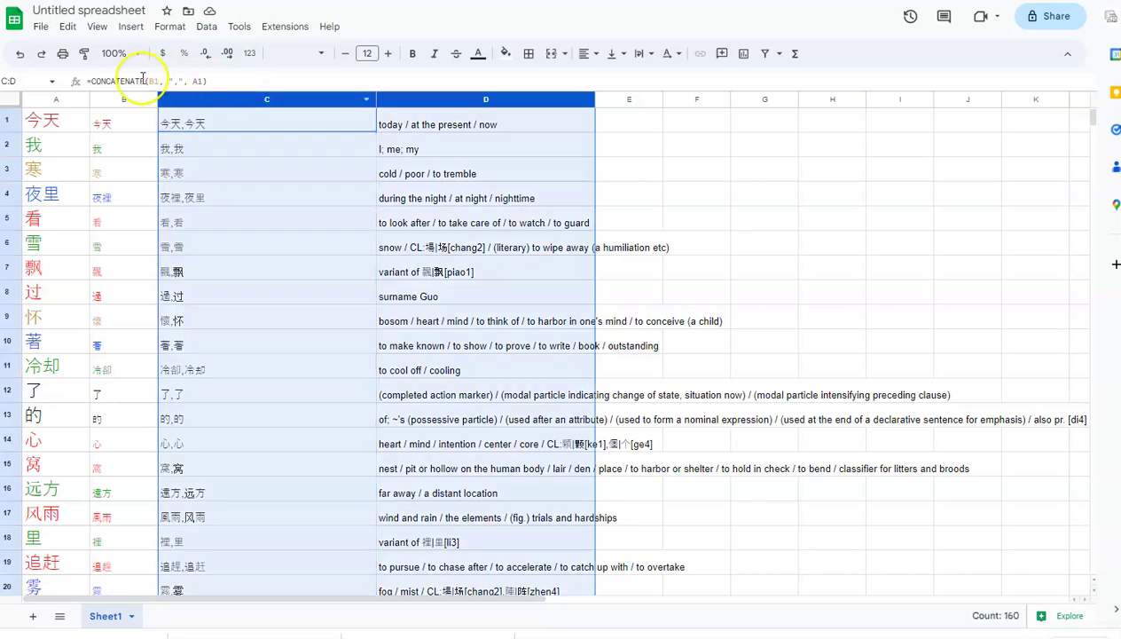
click(44, 27)
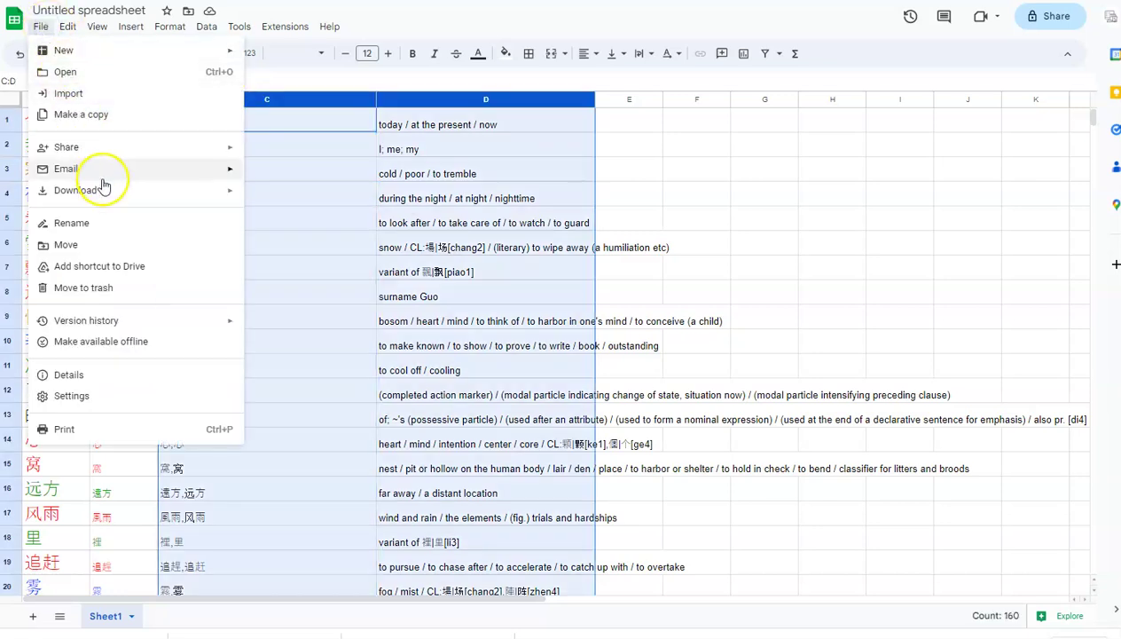
mouse_move(107, 193)
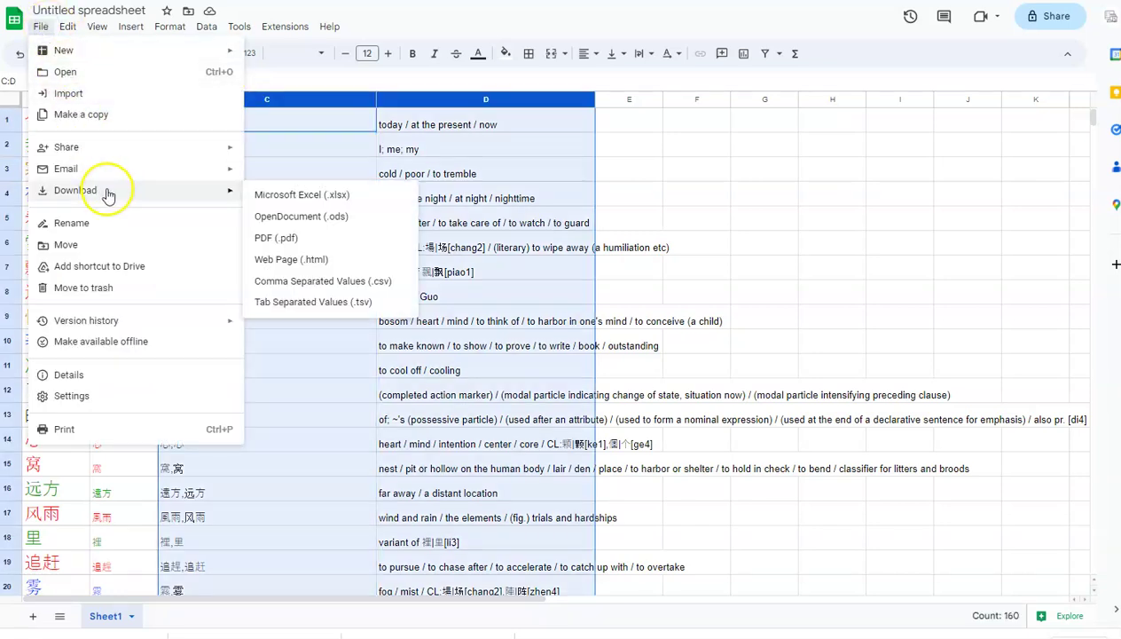
click(302, 280)
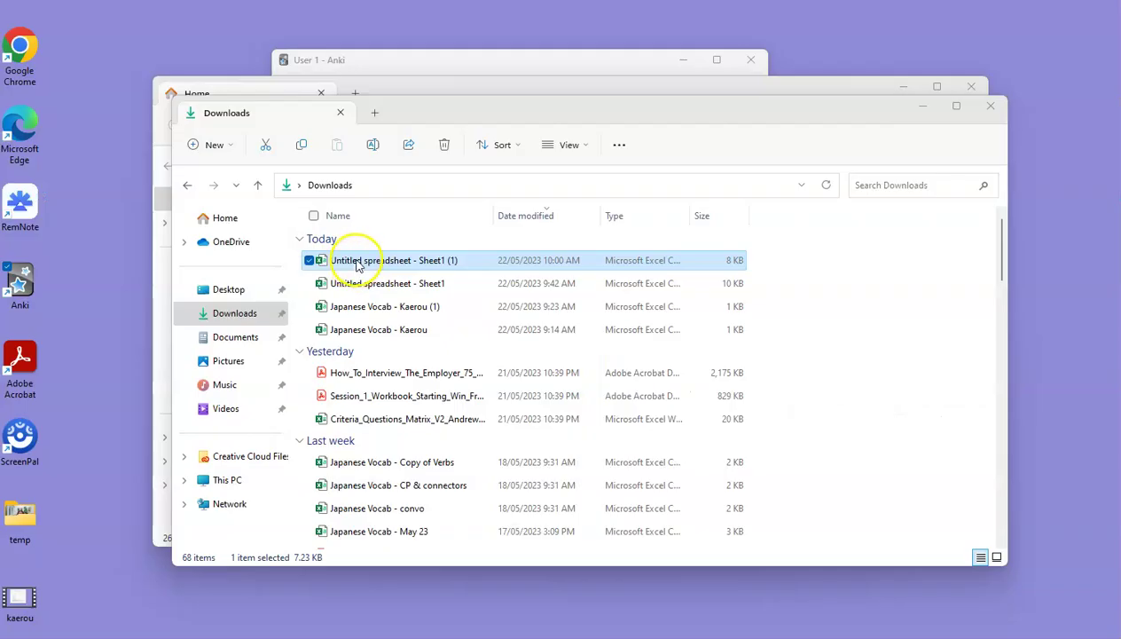
- Open the downloaded Untitled spreadsheet - Sheet1 (1) in Excel, delete columns A and B, and save the file
double_click(358, 261)
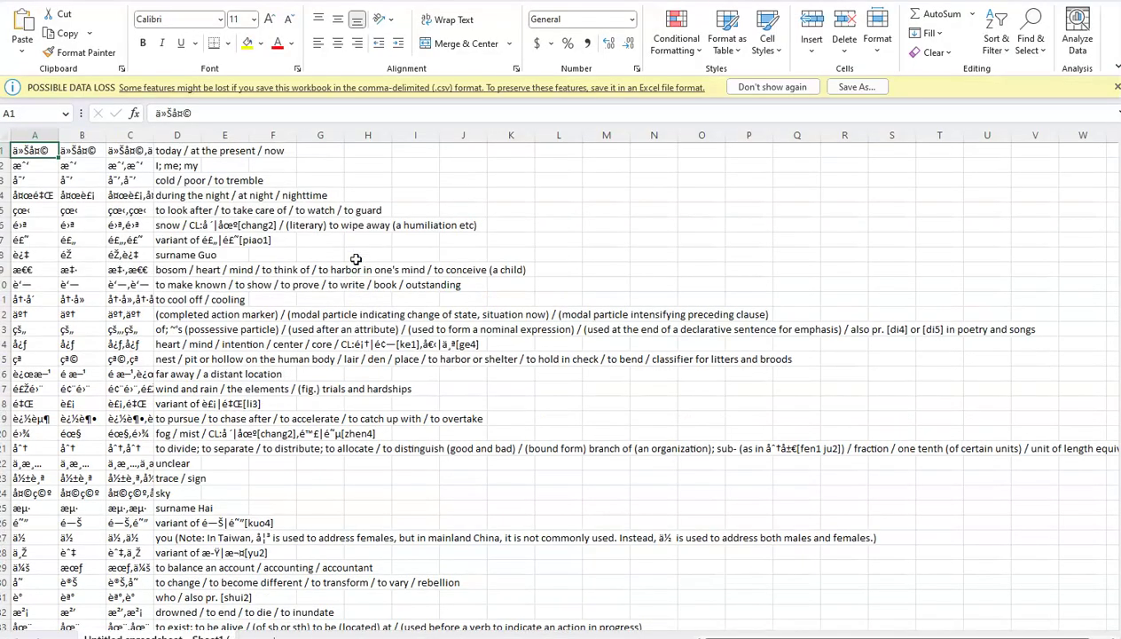
click(34, 138)
drag(34, 135, 97, 135)
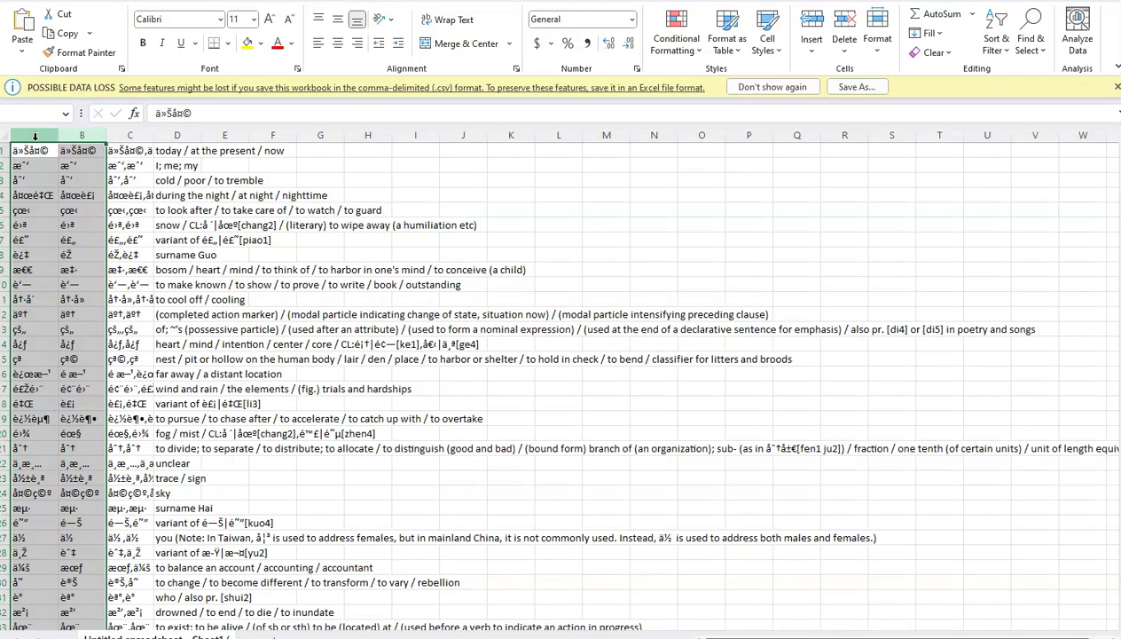
right_click(58, 176)
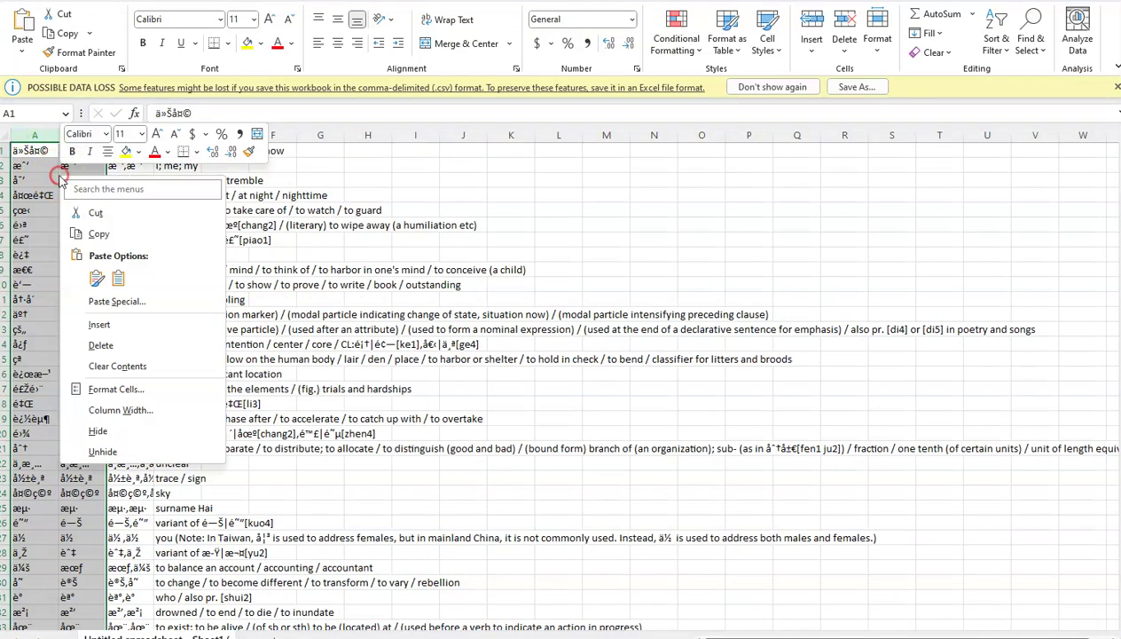
click(112, 348)
click(142, 180)
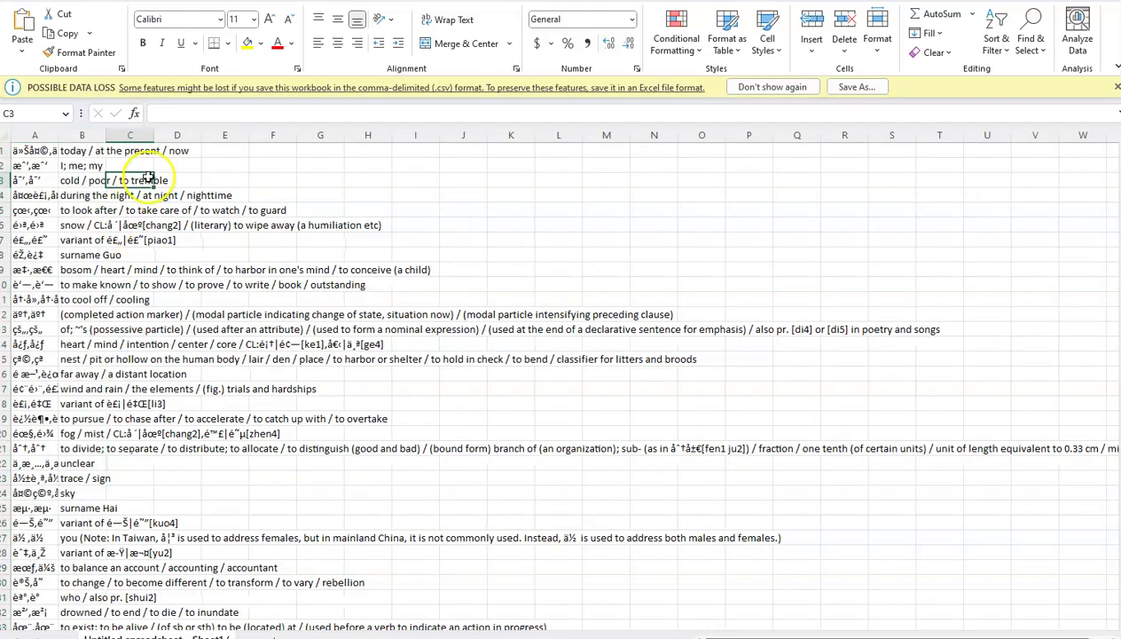
click(16, 1)
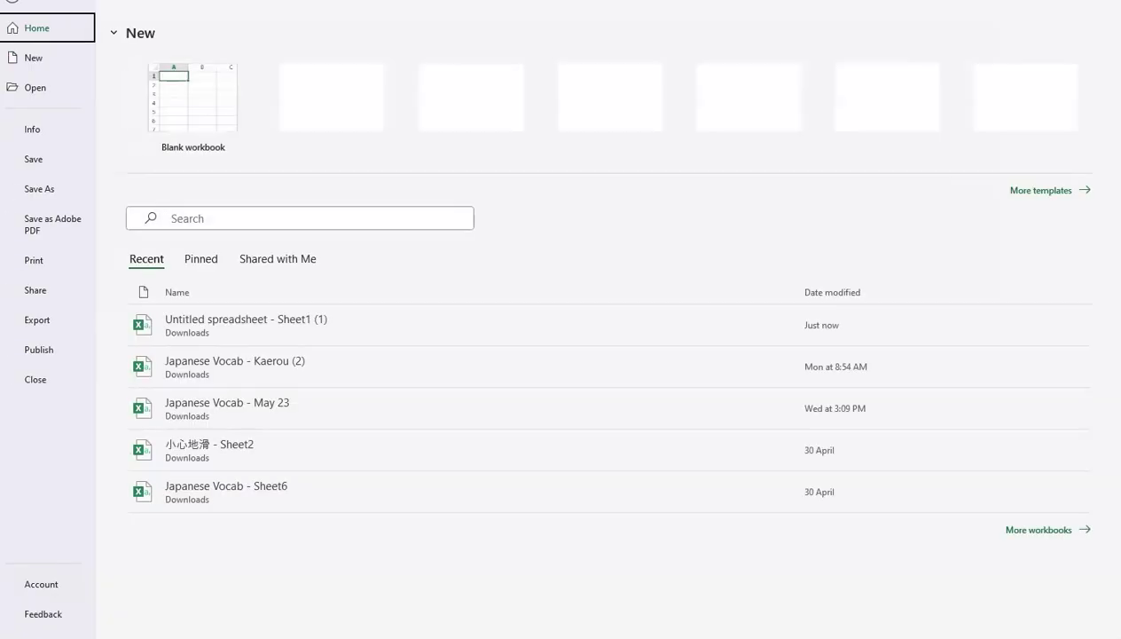
click(49, 160)
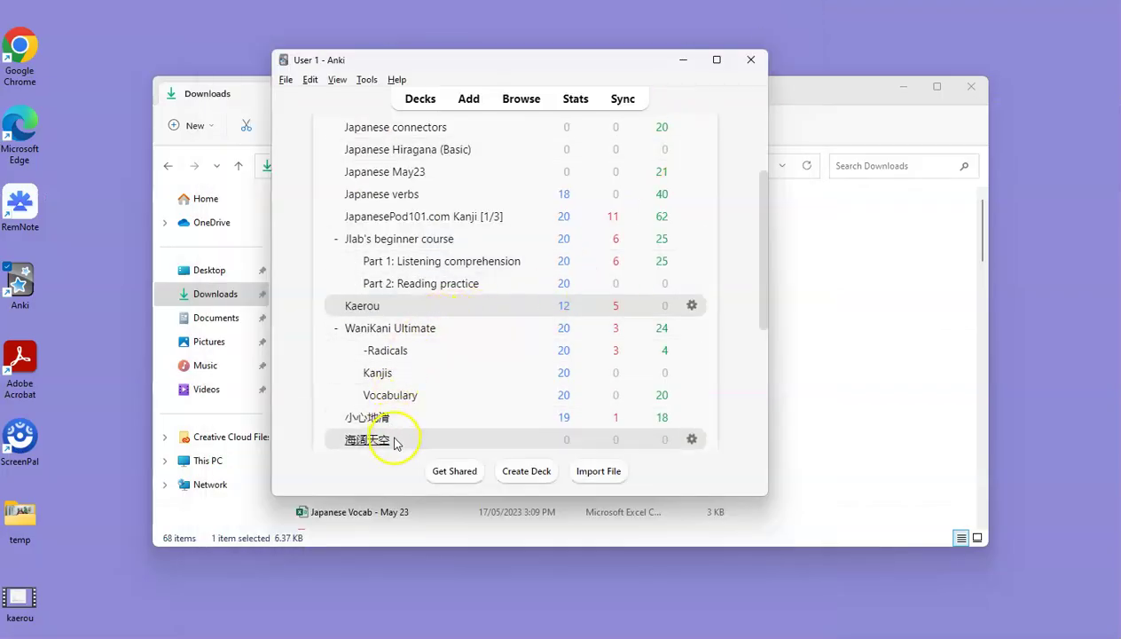
- Switch to Anki and open Untitled spreadsheet - Sheet1 (1) from Downloads as the file to import
click(391, 440)
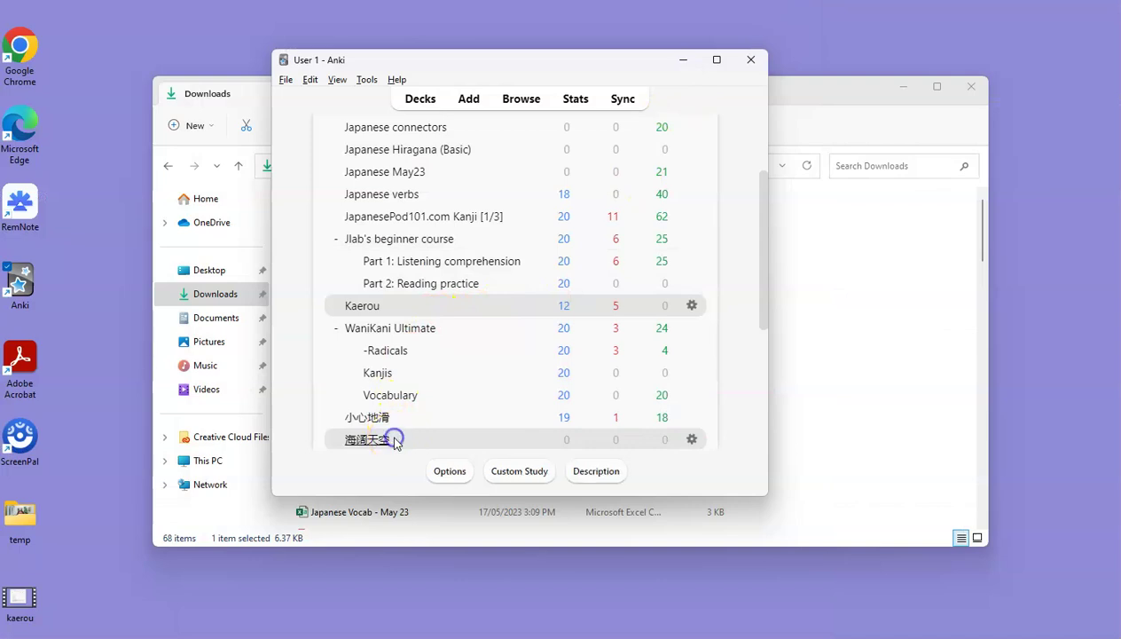
click(420, 99)
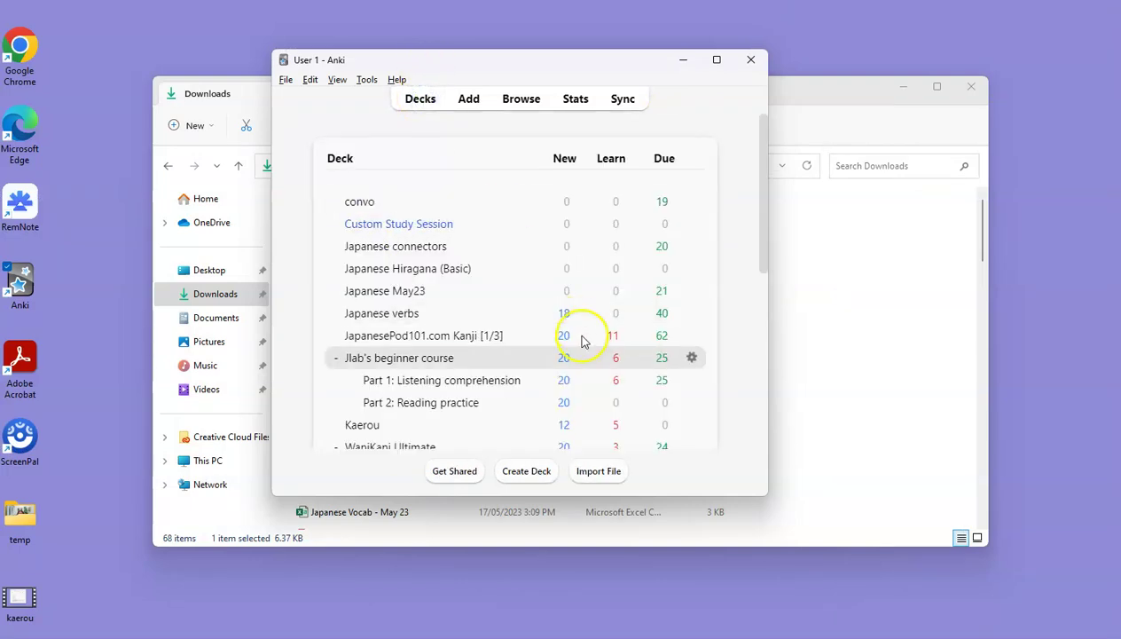
click(611, 470)
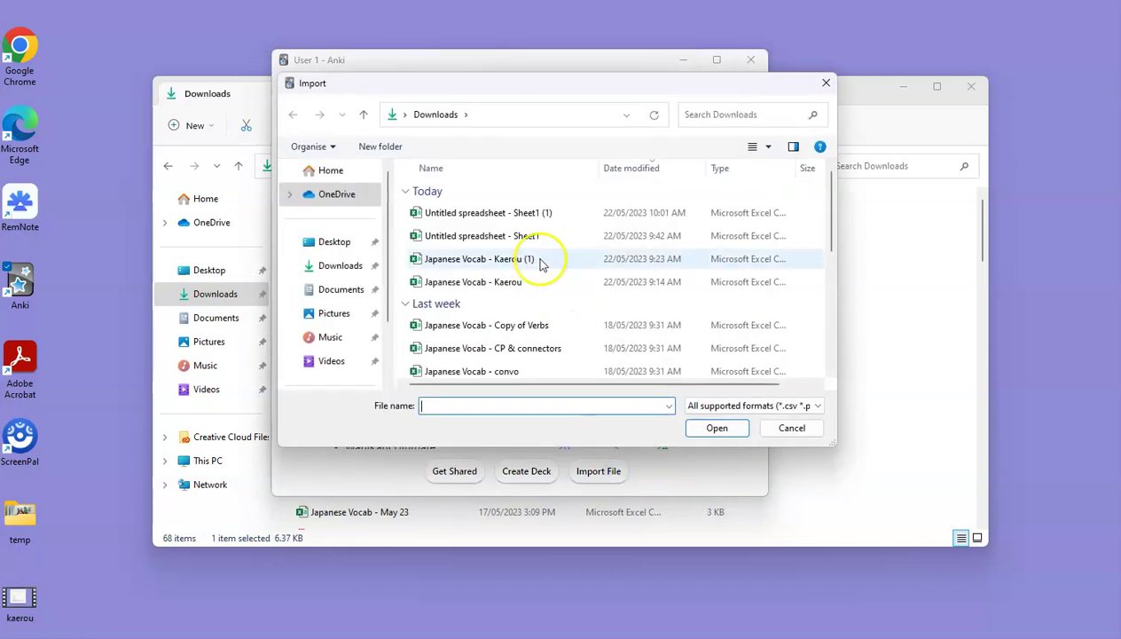
click(513, 217)
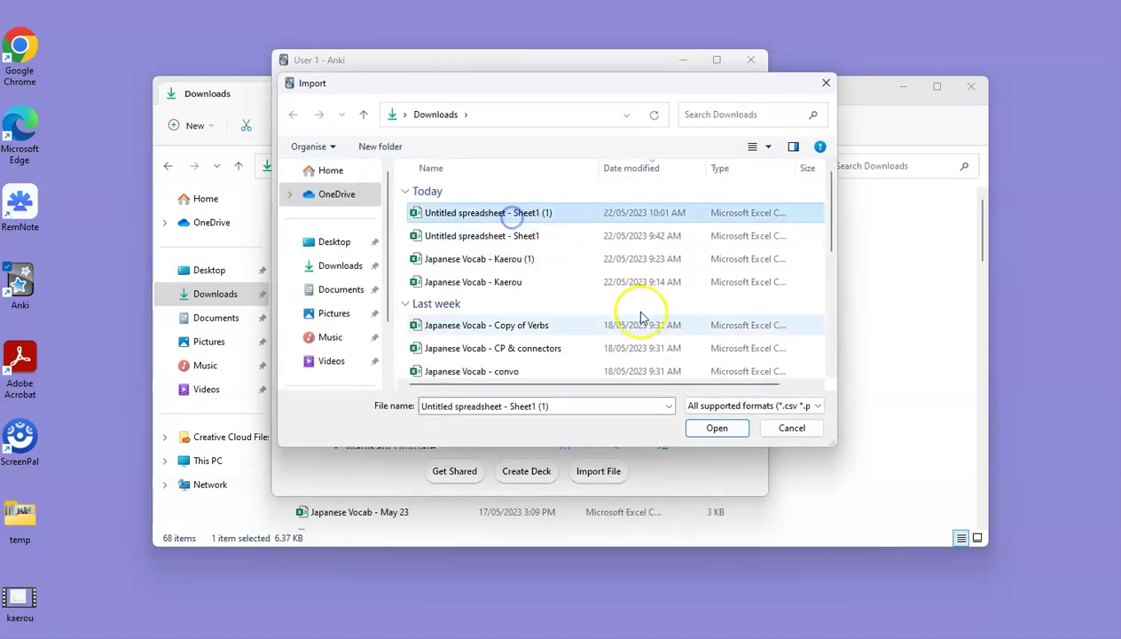
click(715, 428)
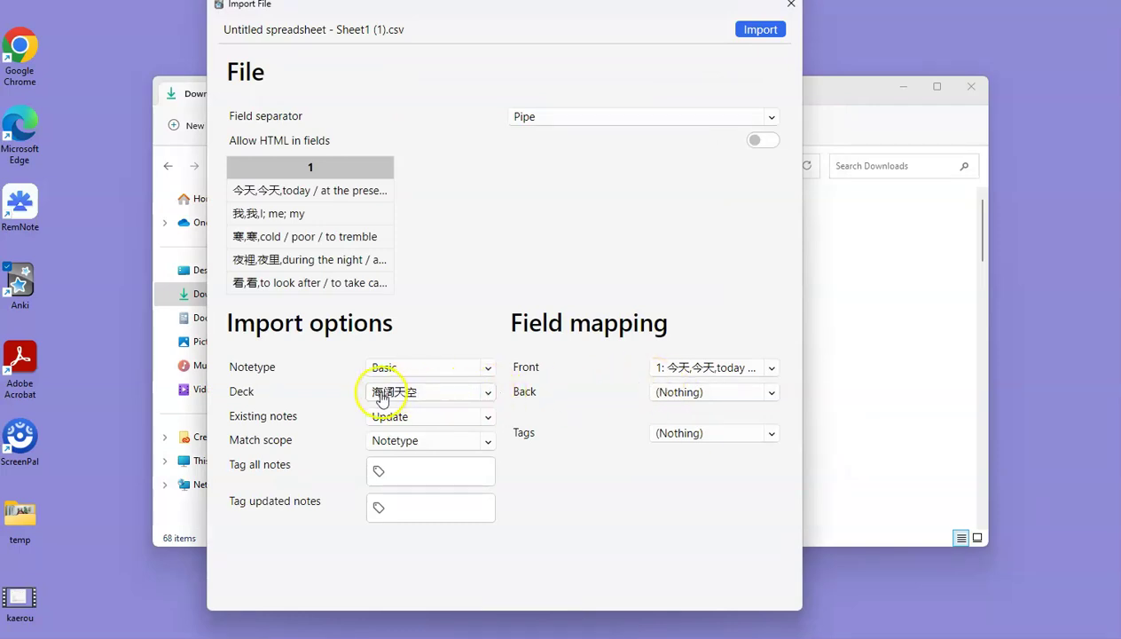
- Set the field separator to Comma and import the notes into the 海阔天空 deck, closing the import report
click(770, 115)
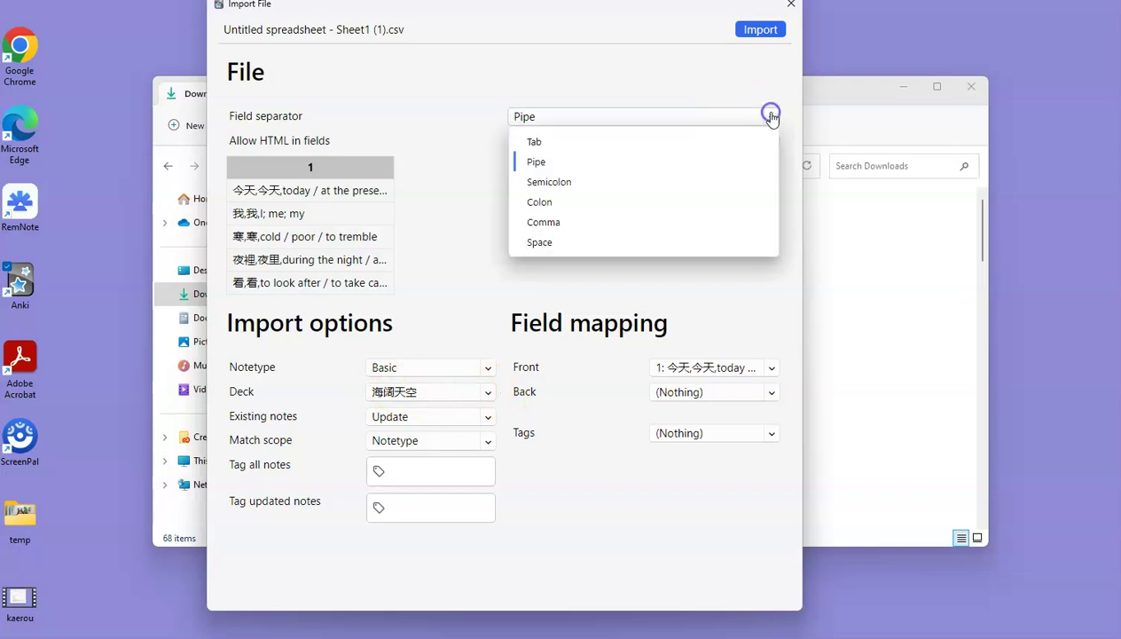
click(660, 224)
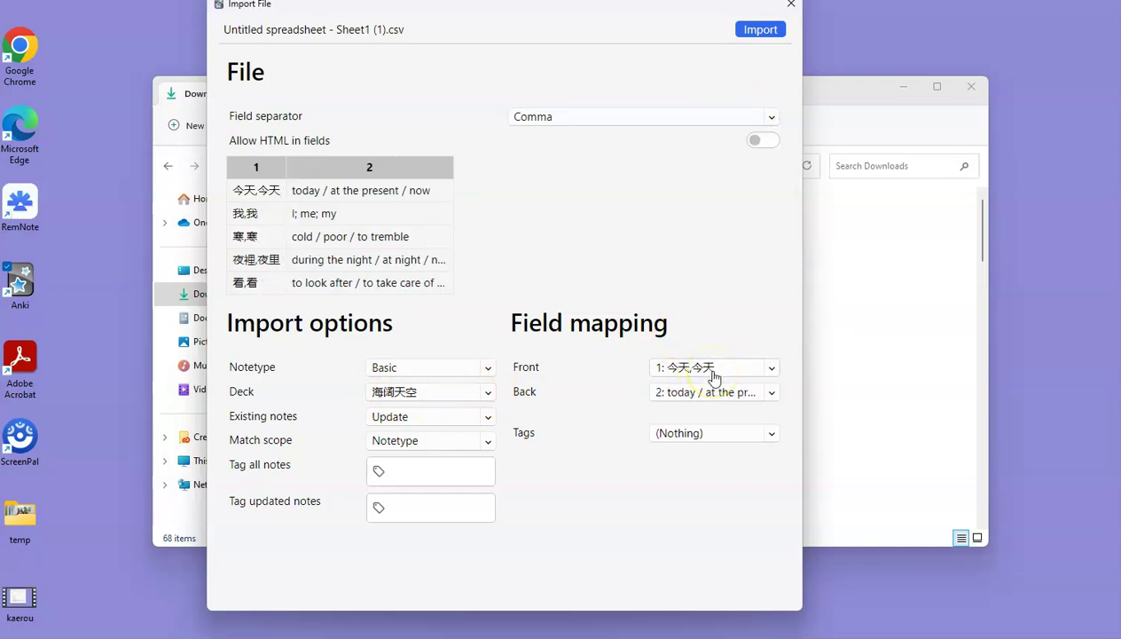
click(719, 397)
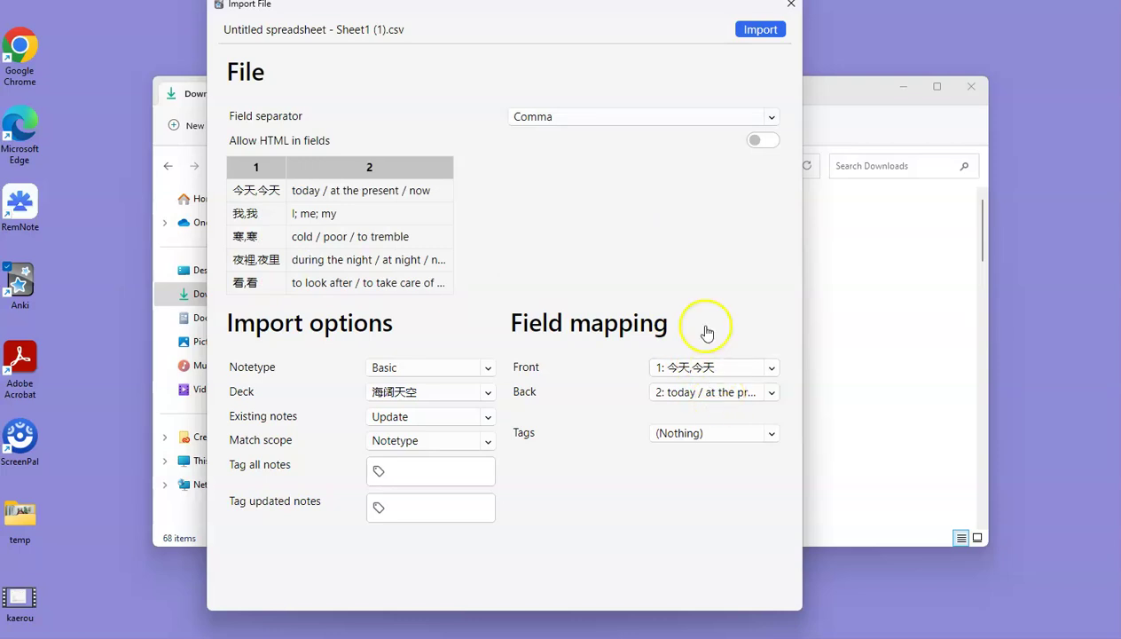
click(759, 29)
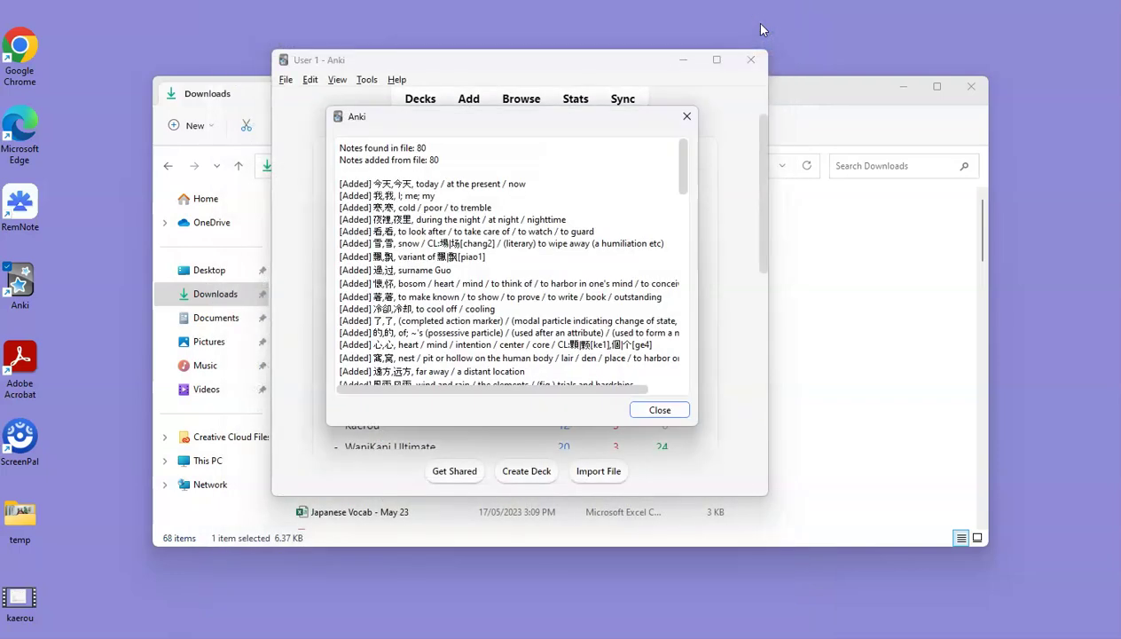
click(668, 410)
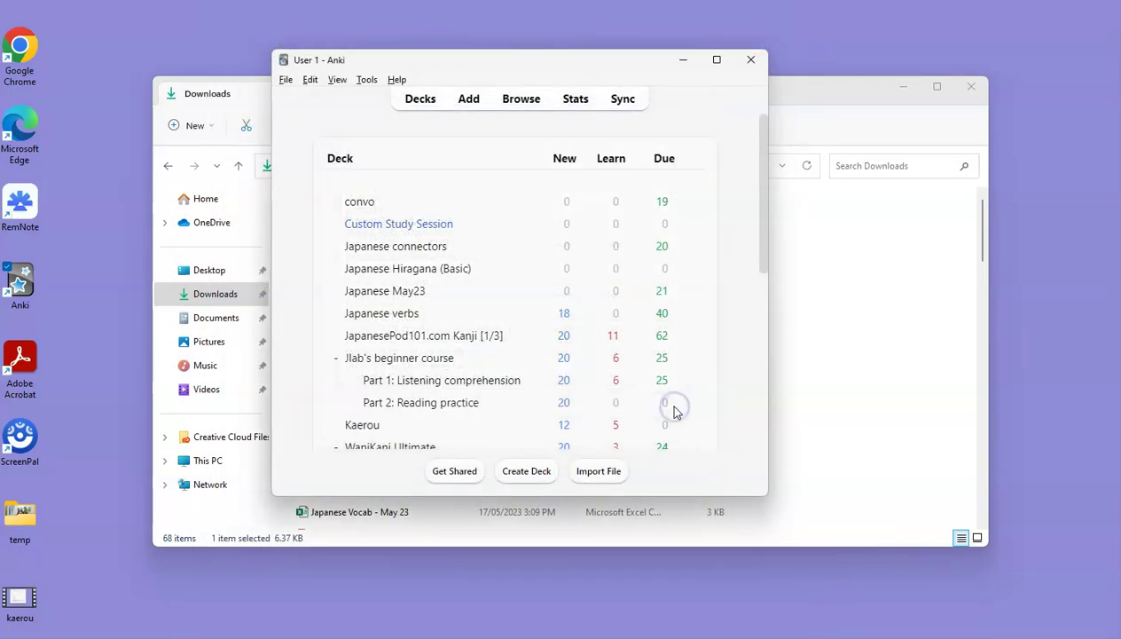
- Study the 海阔天空 deck, rating its first card and revealing the answer to 我,我
drag(764, 250, 768, 331)
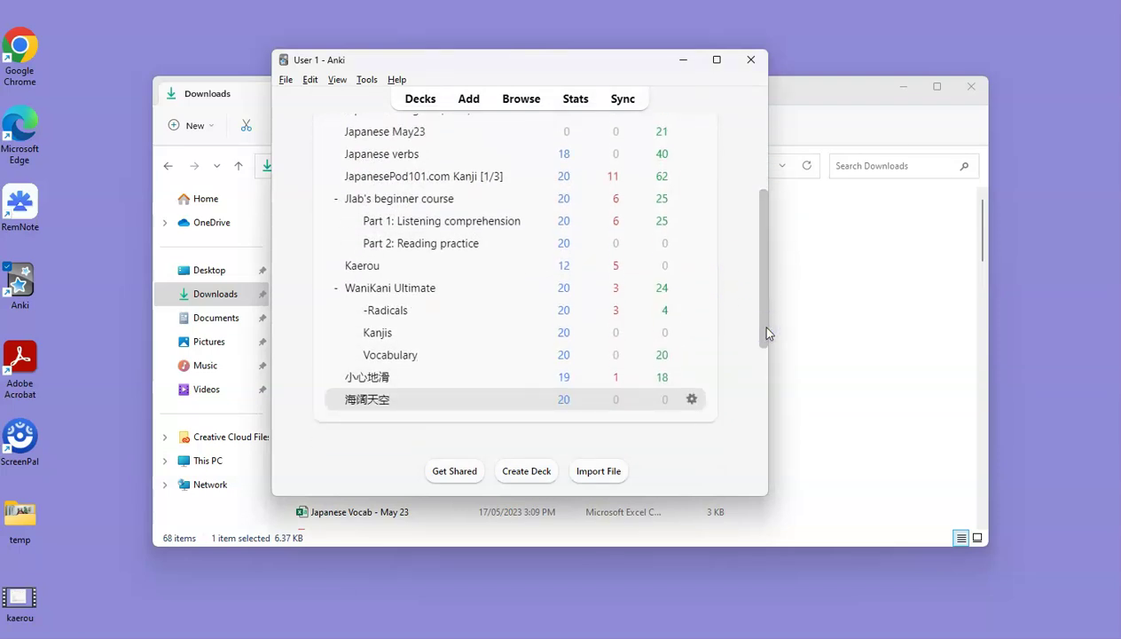
click(379, 406)
click(601, 206)
click(564, 276)
key(space)
key(space)
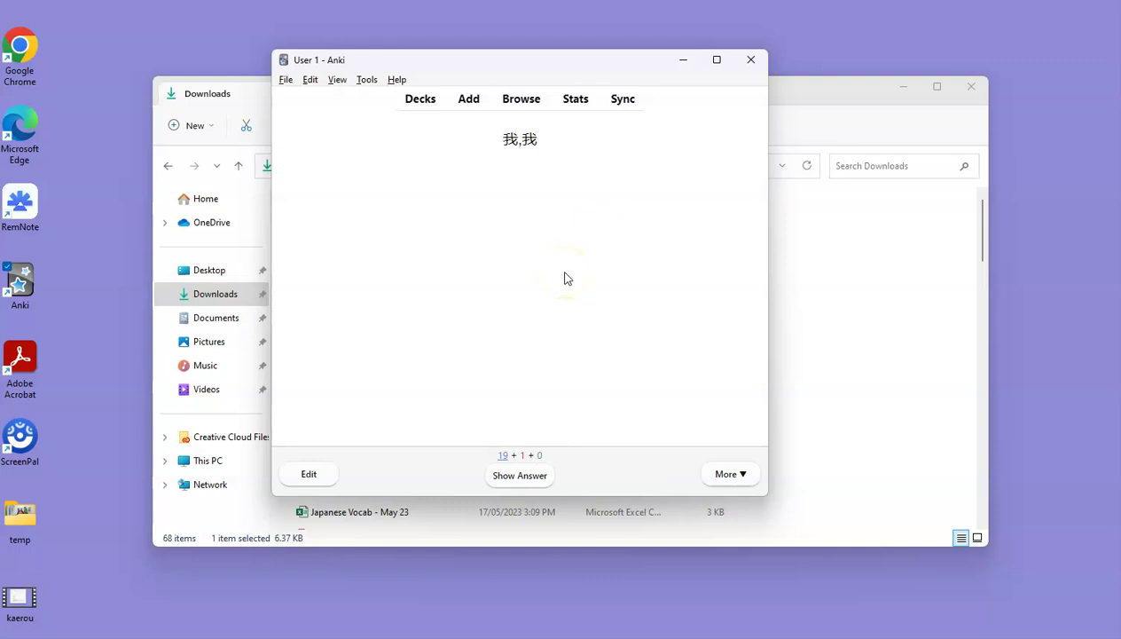
key(space)
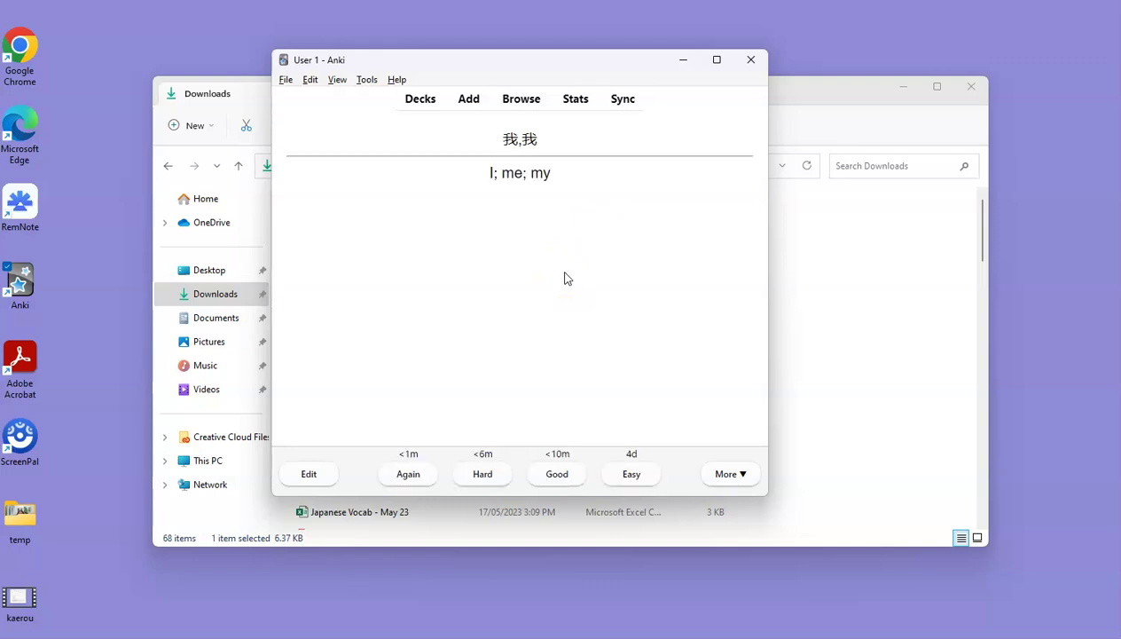
- Browse the deck's cards, select all of them, and open AwesomeTTS to add audio to the selected notes
click(521, 105)
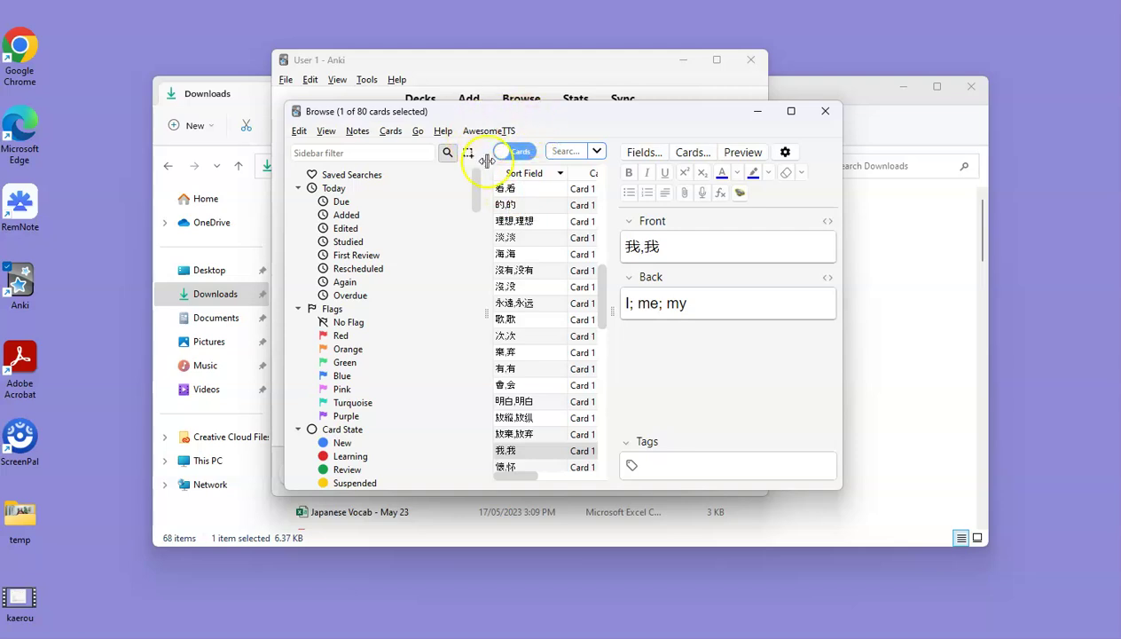
click(507, 188)
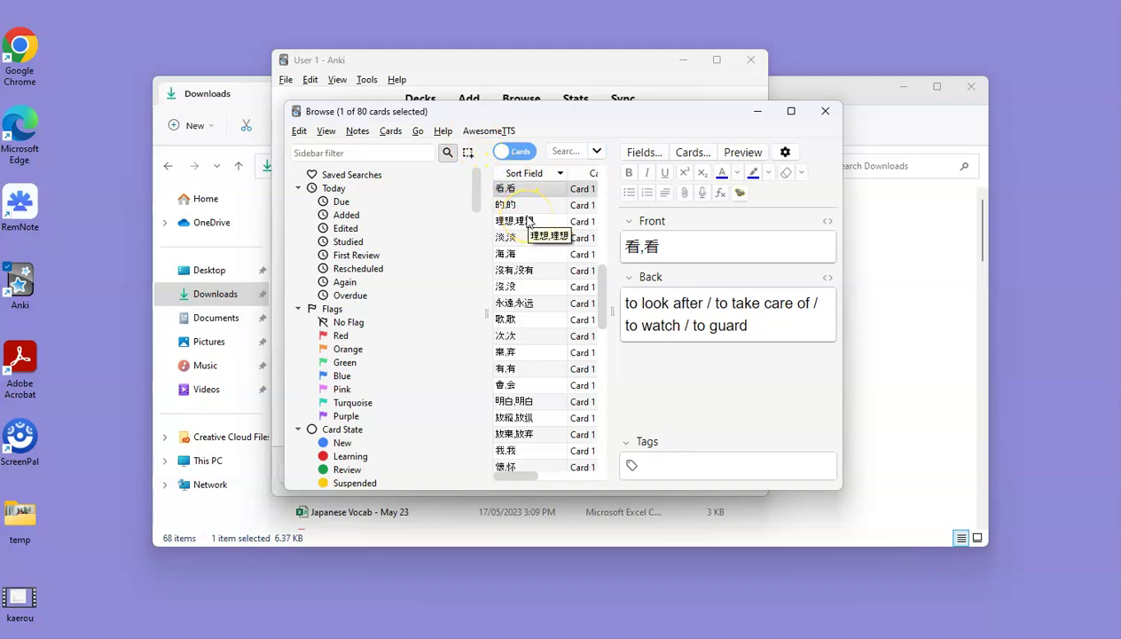
key(ctrl+a)
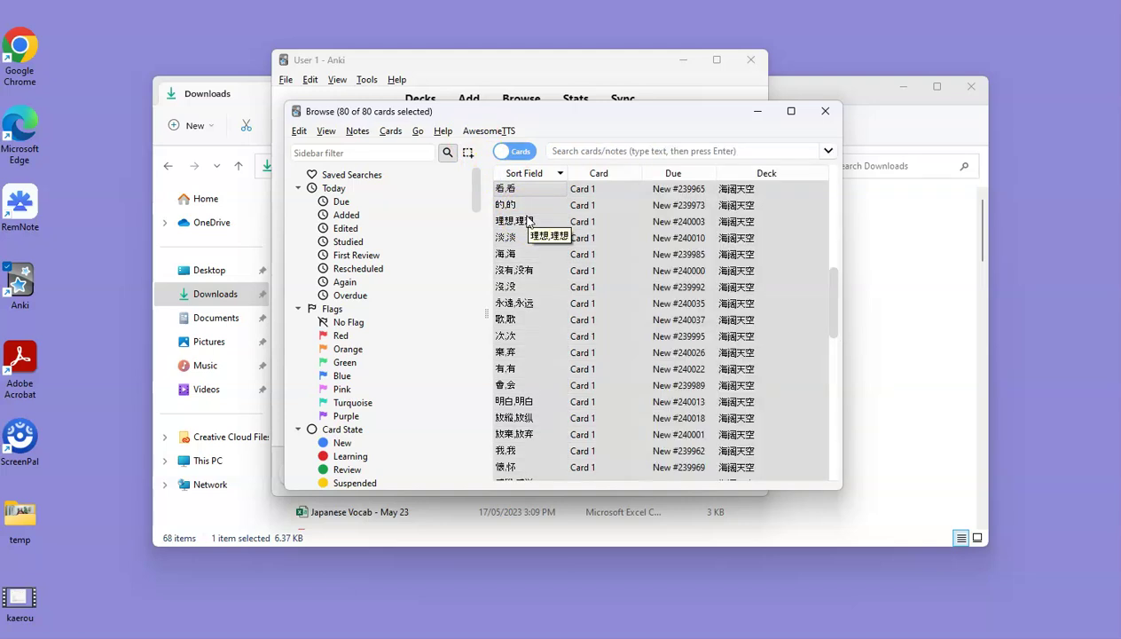
click(489, 130)
click(503, 153)
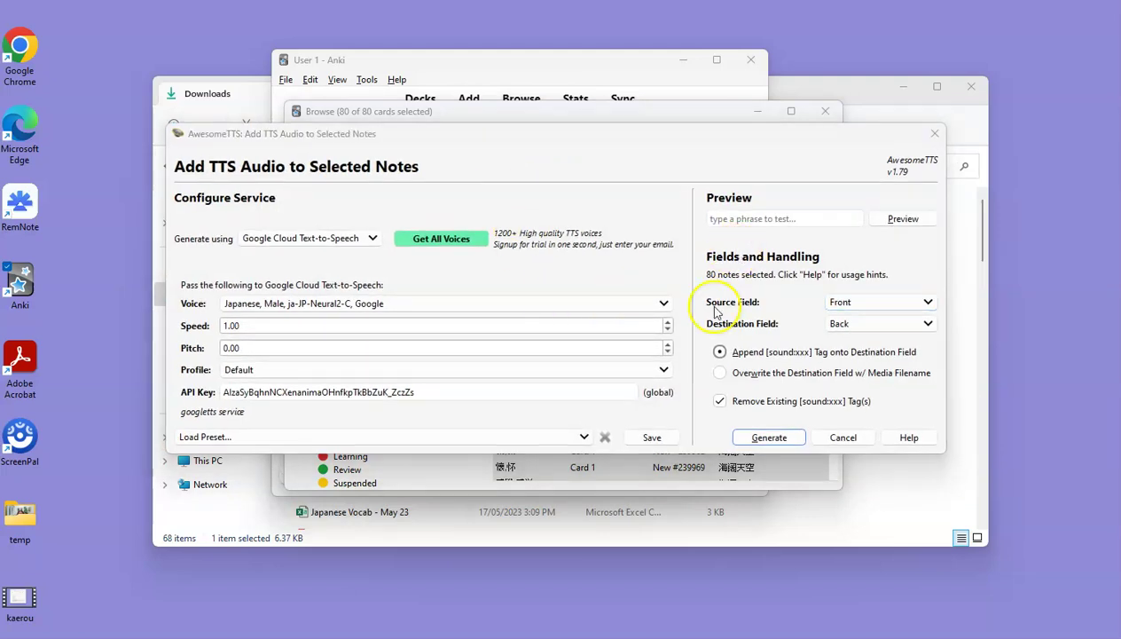
- Set the text-to-speech voice to Chinese (Cantonese, Traditional), Male, yue-HK-Standard-D, Google
click(663, 304)
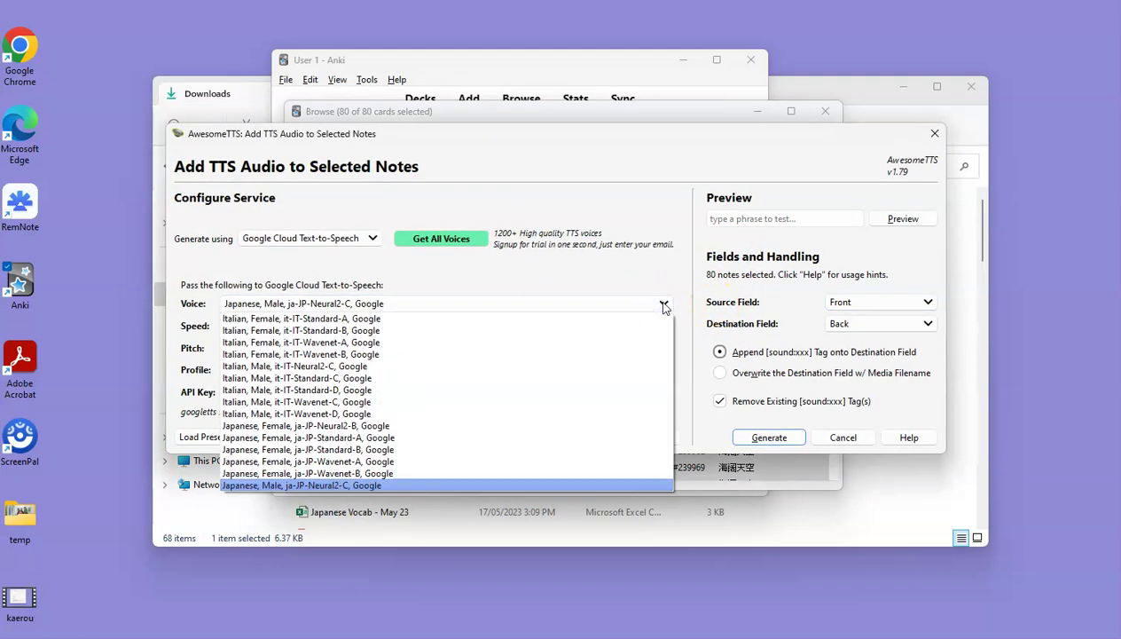
key(Up)
key(Up)
key(Up)
key(Up)
key(Up)
key(Up)
key(Up)
key(Up)
key(Up)
key(Up)
key(Up)
key(Up)
key(Up)
key(Up)
key(Up)
key(Up)
key(Up)
key(Up)
key(Up)
key(Up)
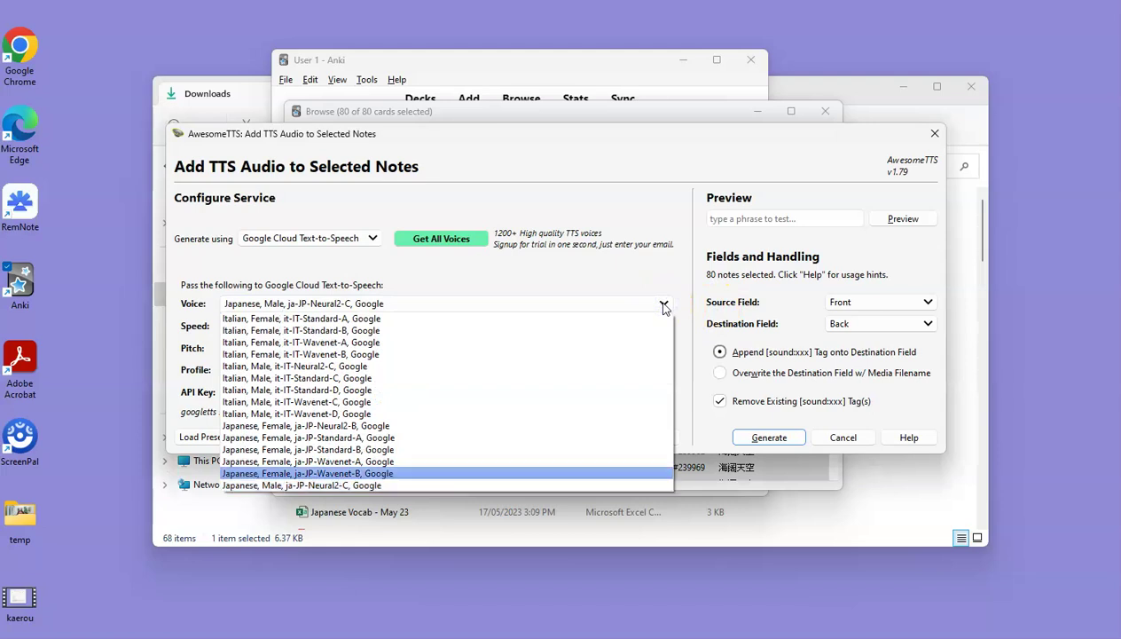
key(Up)
key(Up)
key(Up)
key(Up)
key(Up)
key(Up)
key(Up)
key(Up)
key(Up)
key(Up)
key(Up)
key(Up)
key(Up)
key(Up)
key(Up)
key(Up)
key(Up)
key(Up)
key(Up)
key(Up)
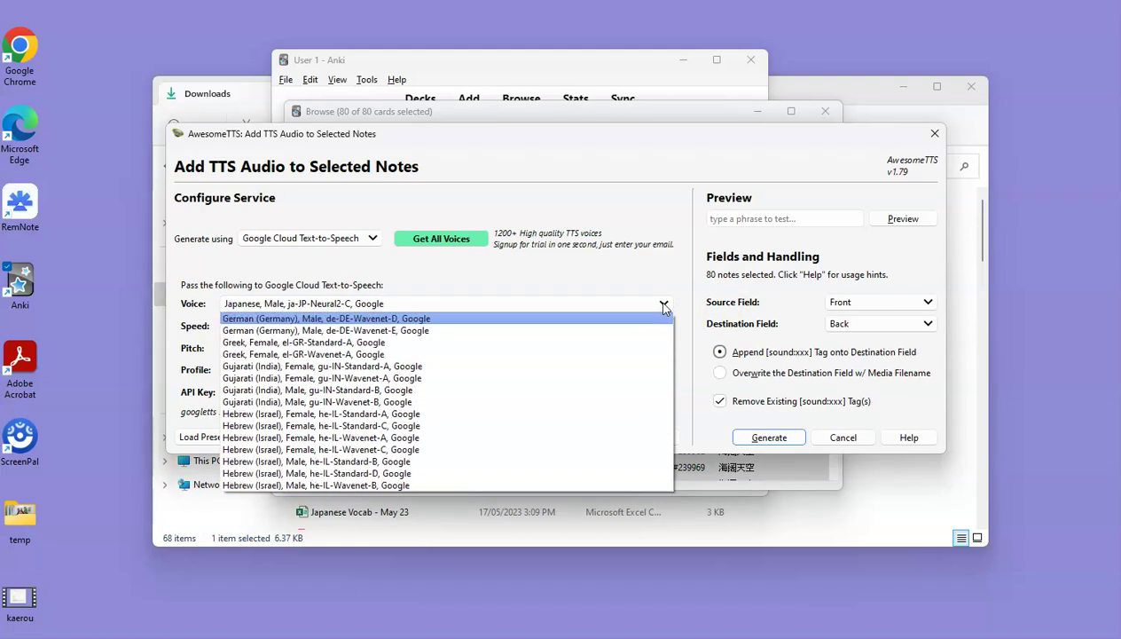
key(Up)
key(Up)
key(Up)
key(Up)
key(Up)
key(Up)
key(Up)
key(Up)
key(Up)
key(Up)
key(Up)
key(Up)
key(Up)
key(Up)
key(Up)
key(Up)
key(Up)
key(Up)
key(Up)
key(Up)
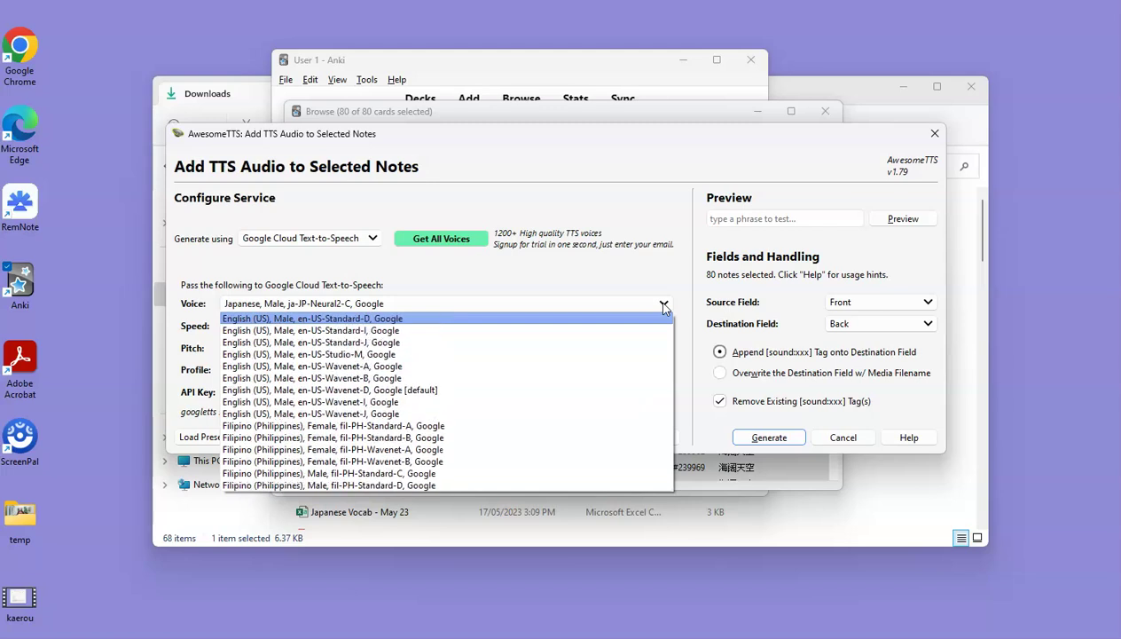
key(Up)
key(Up)
key(Up)
key(Up)
key(Up)
key(Up)
key(Up)
key(Up)
key(Up)
key(Up)
key(Up)
key(Up)
key(Up)
key(Up)
key(Up)
key(Up)
key(Up)
key(Up)
key(Up)
key(Up)
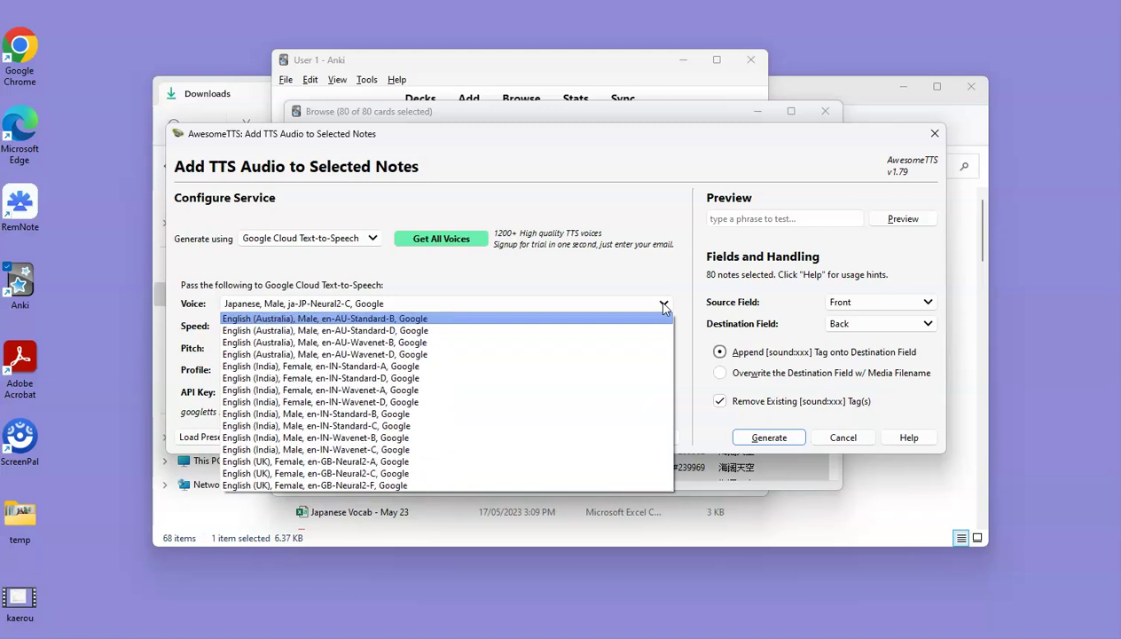
key(Up)
key(Up)
key(Up)
key(Up)
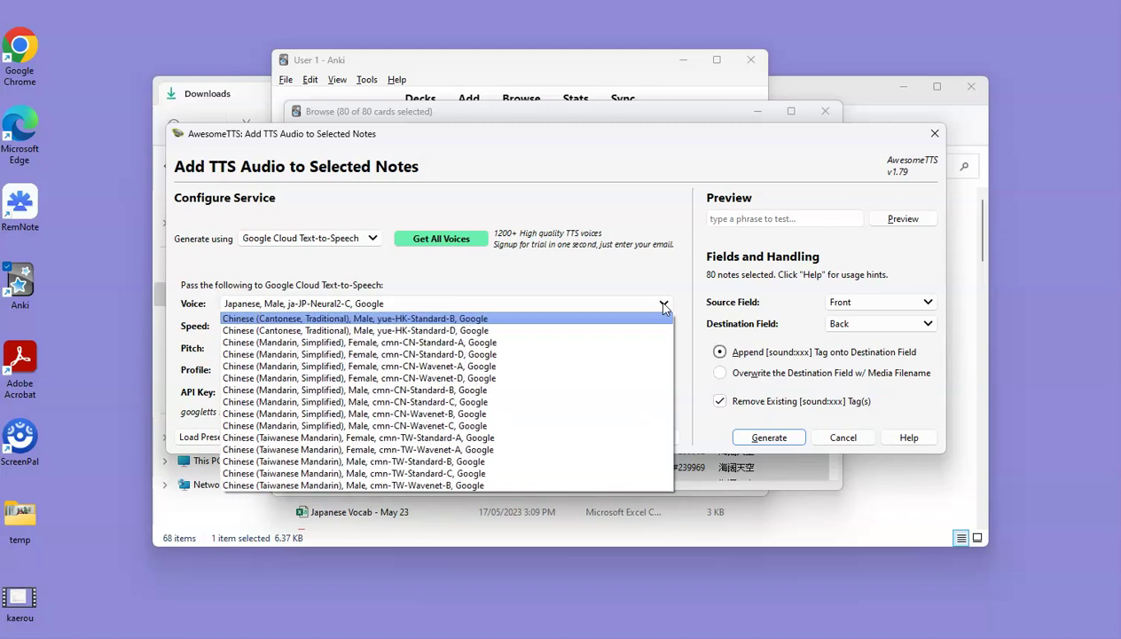
key(Down)
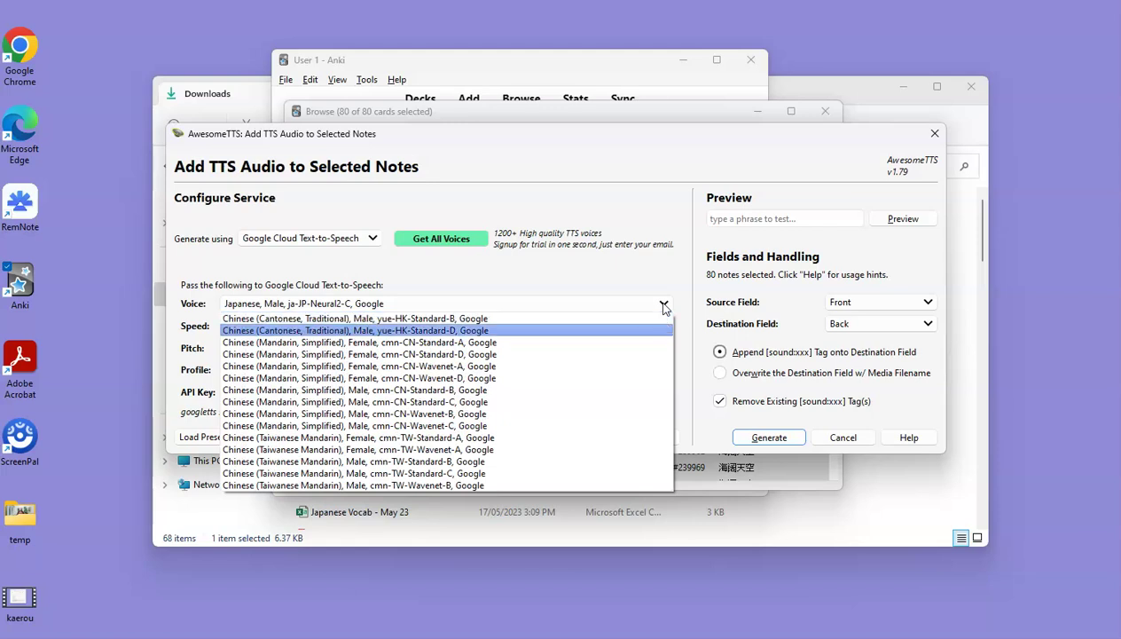
key(Return)
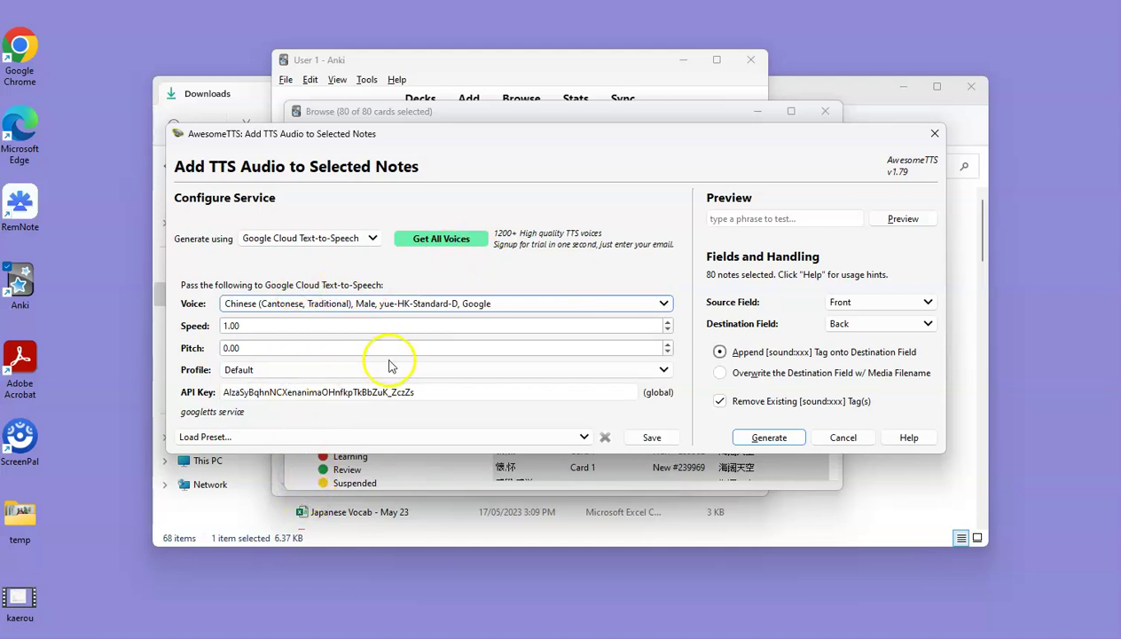
- Switch to the Google Sheets vocabulary spreadsheet and copy the word 今天 from cell B1
click(111, 310)
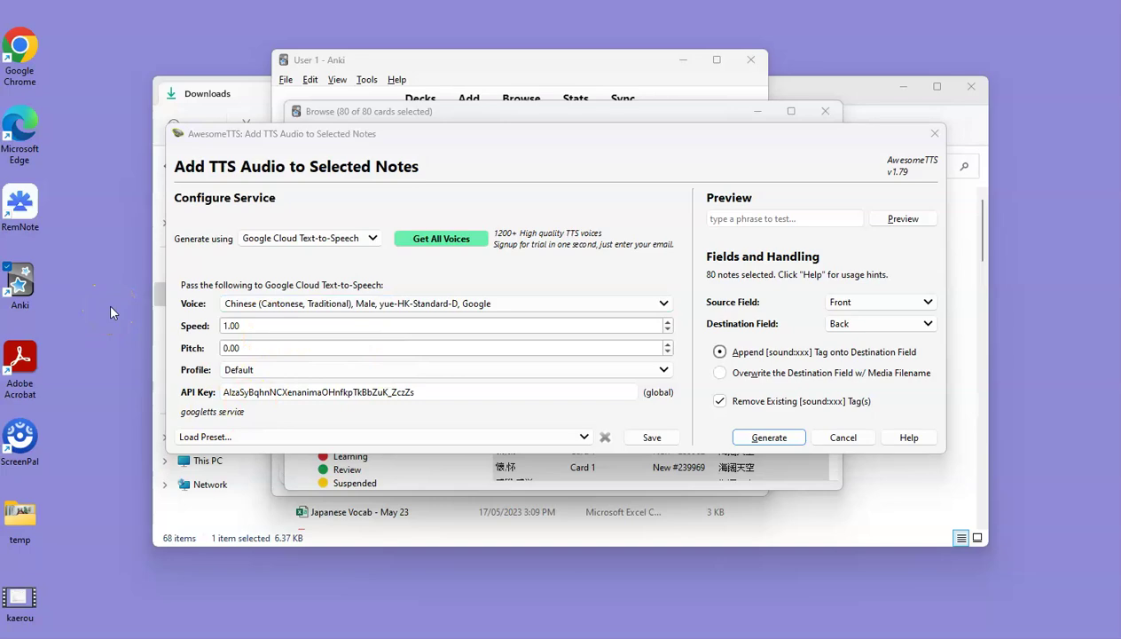
key(super+Tab)
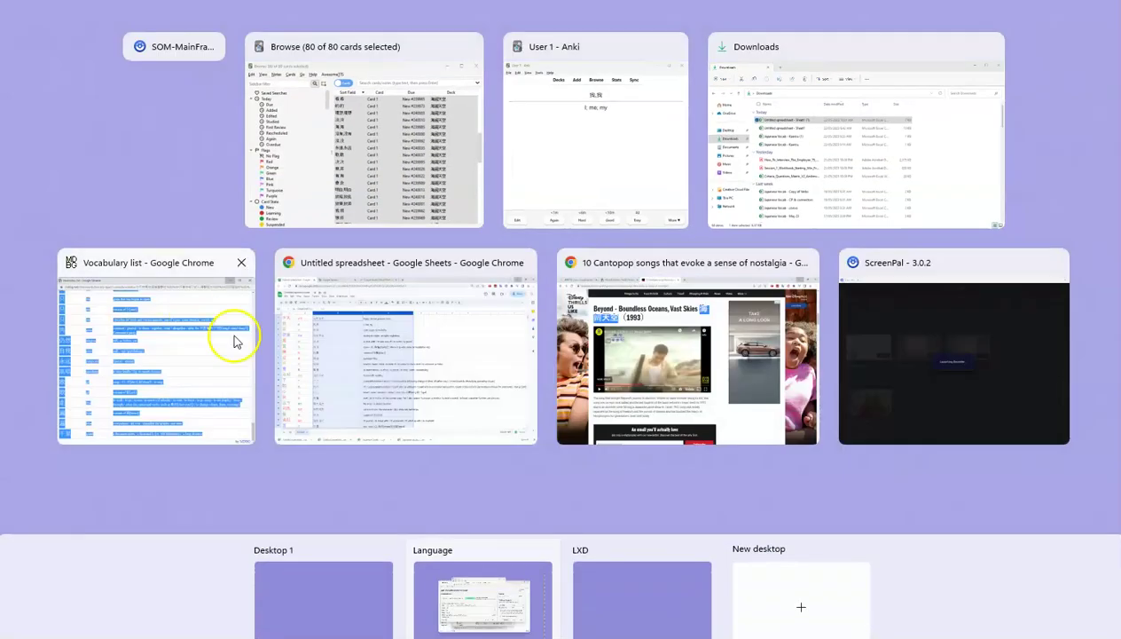
click(311, 373)
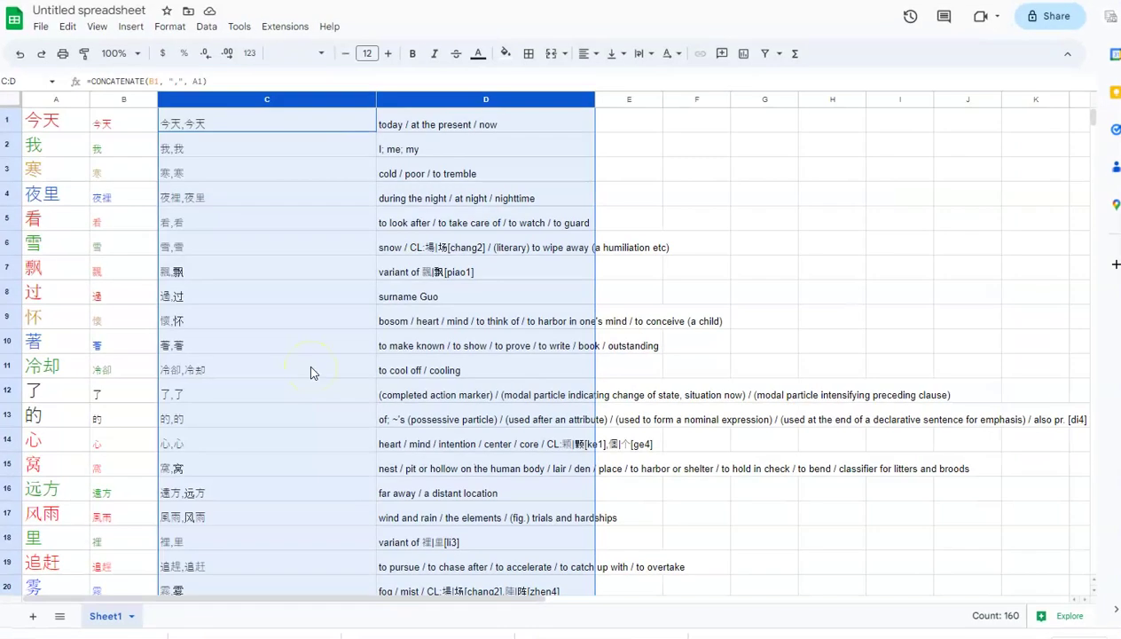
click(160, 162)
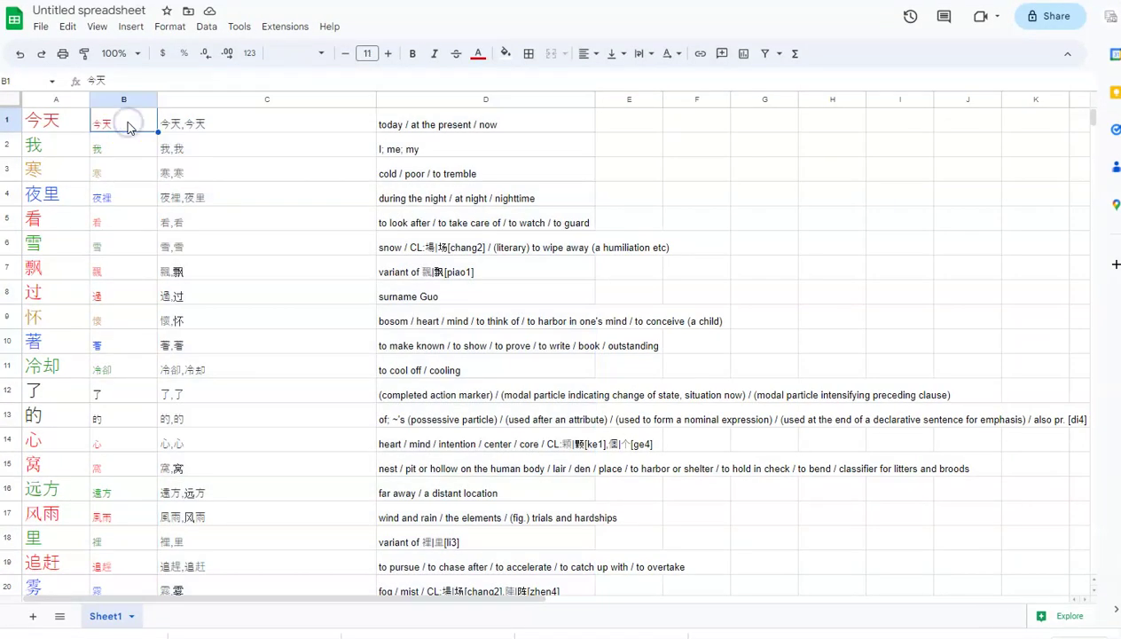
- Return to the AwesomeTTS dialog in Anki and preview the voice with the phrase 今天
key(alt+Tab)
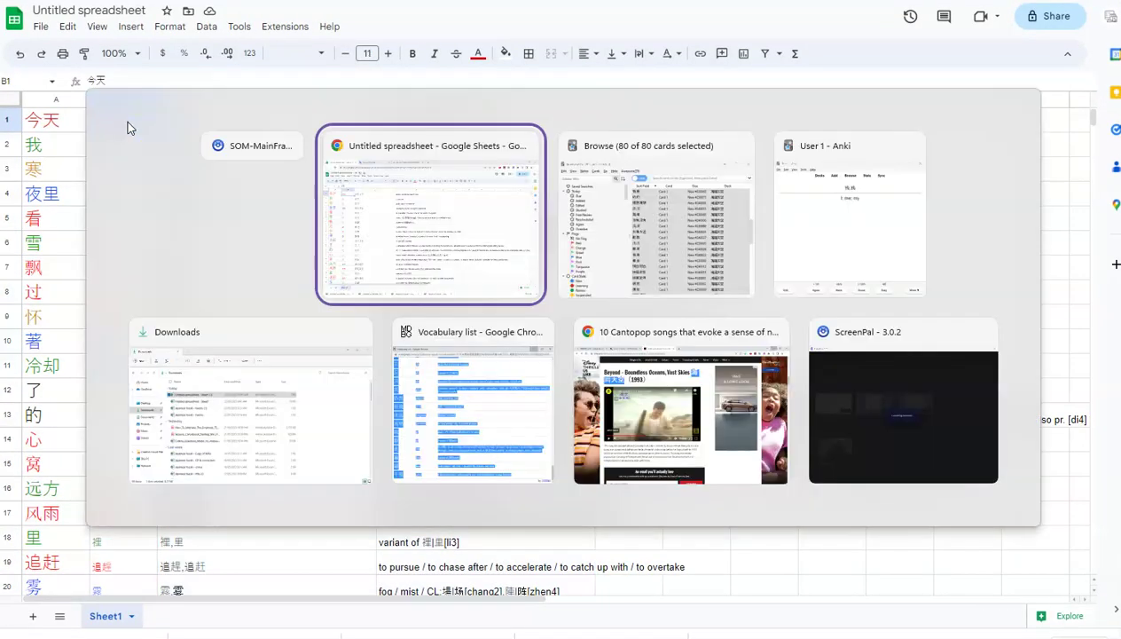
key(Tab)
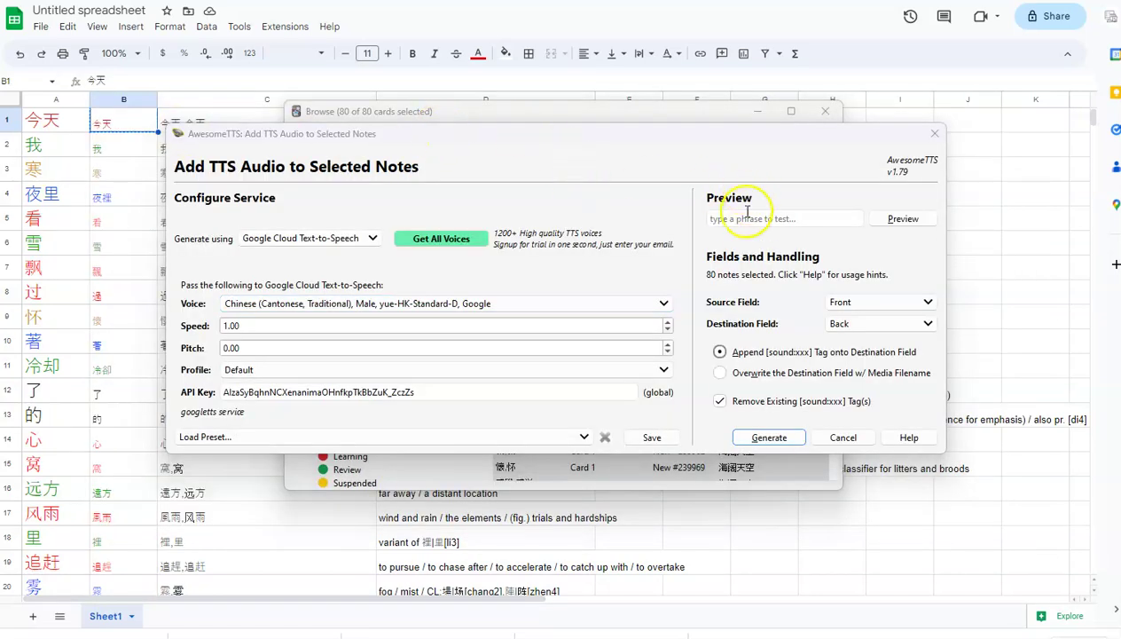
click(748, 218)
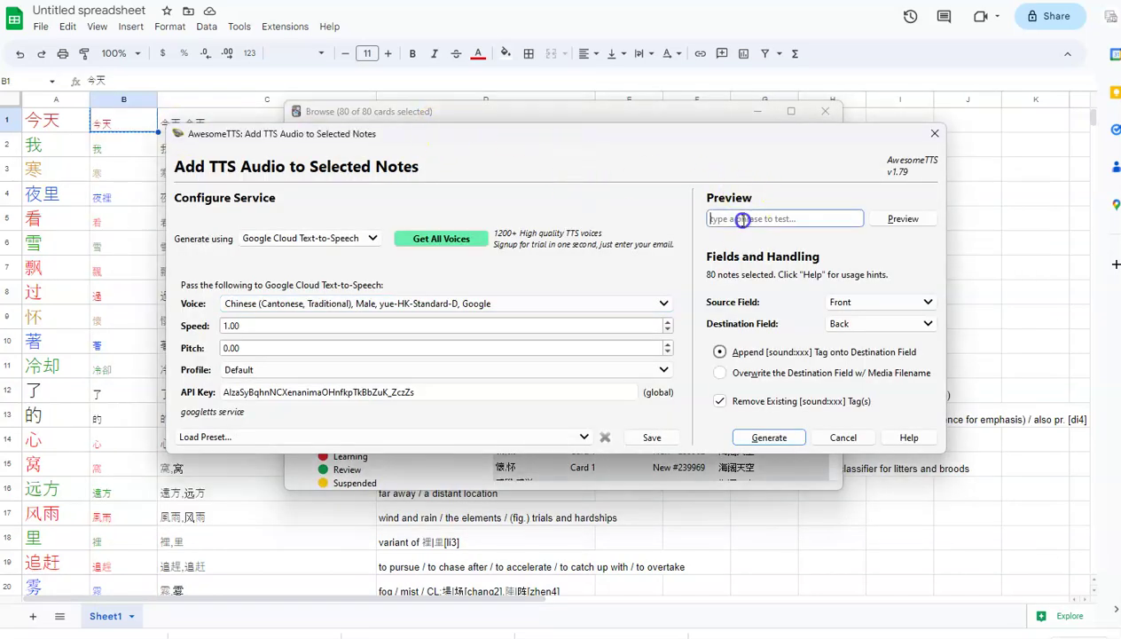
text(今天)
click(890, 224)
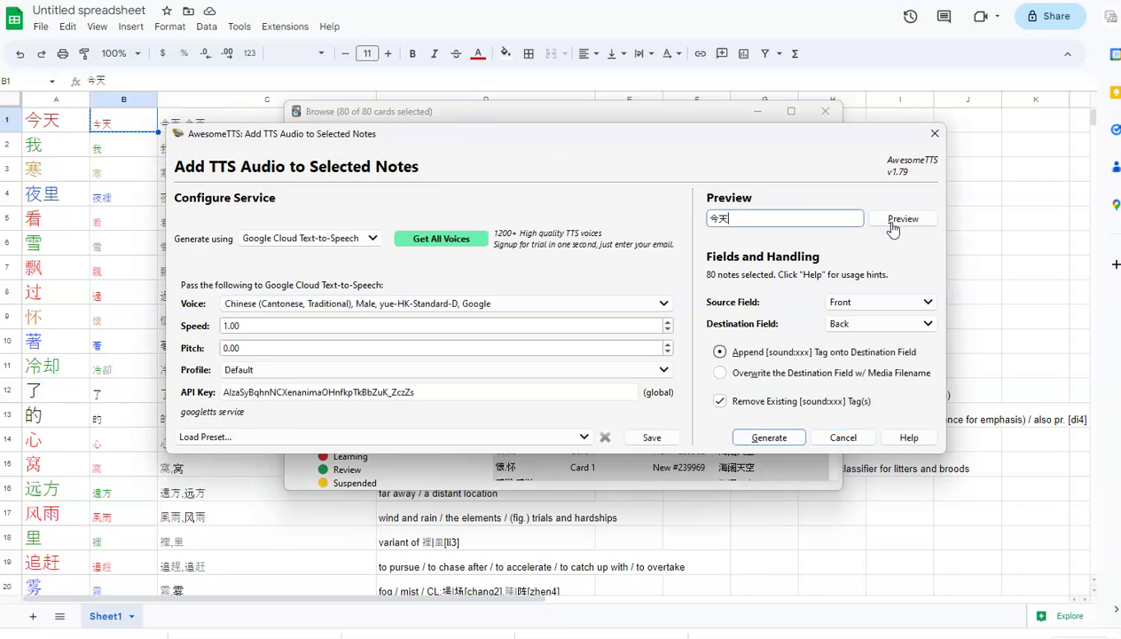
- Generate audio for the selected notes from the Front field into Back, dismiss the report, and close the card browser
click(769, 439)
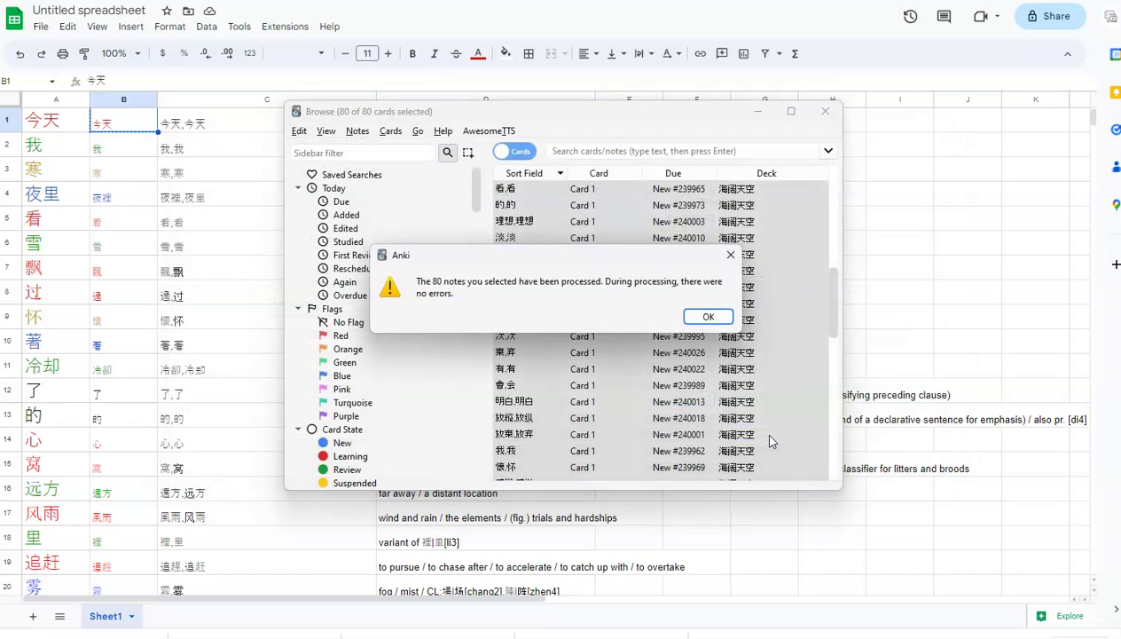
click(709, 317)
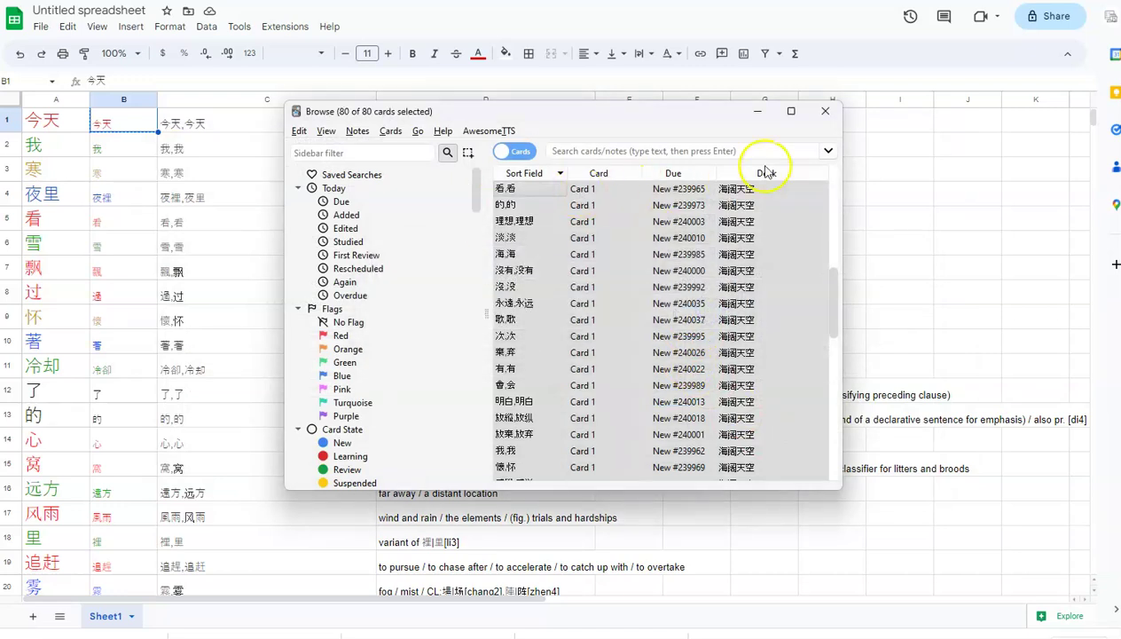
click(826, 112)
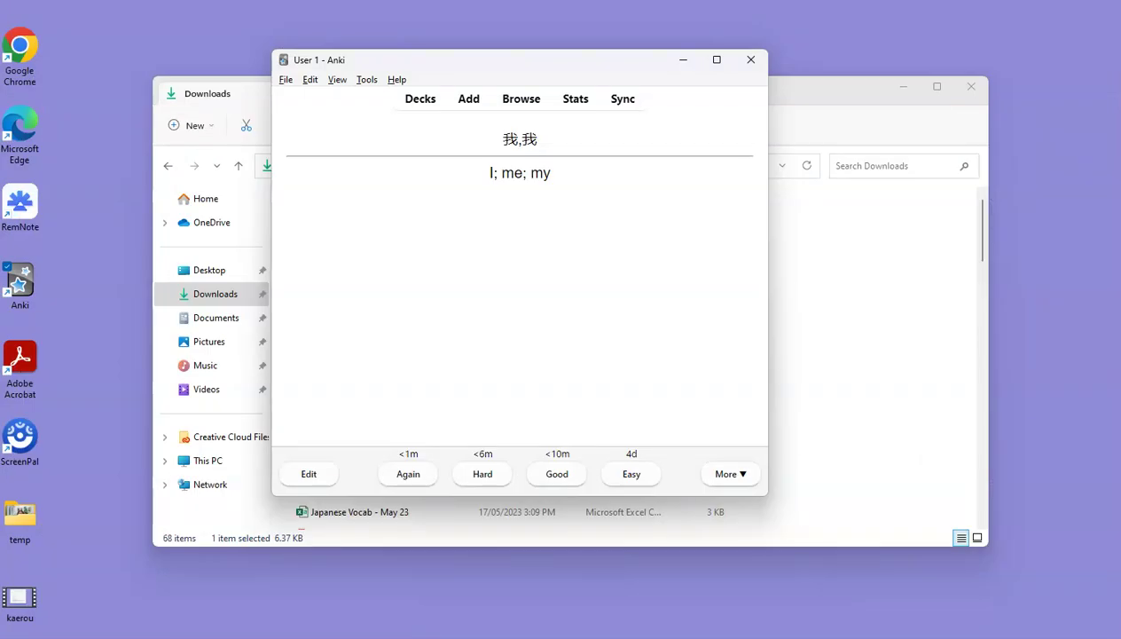
- Return to the deck list and reopen the 海阔天空 deck for study
click(415, 104)
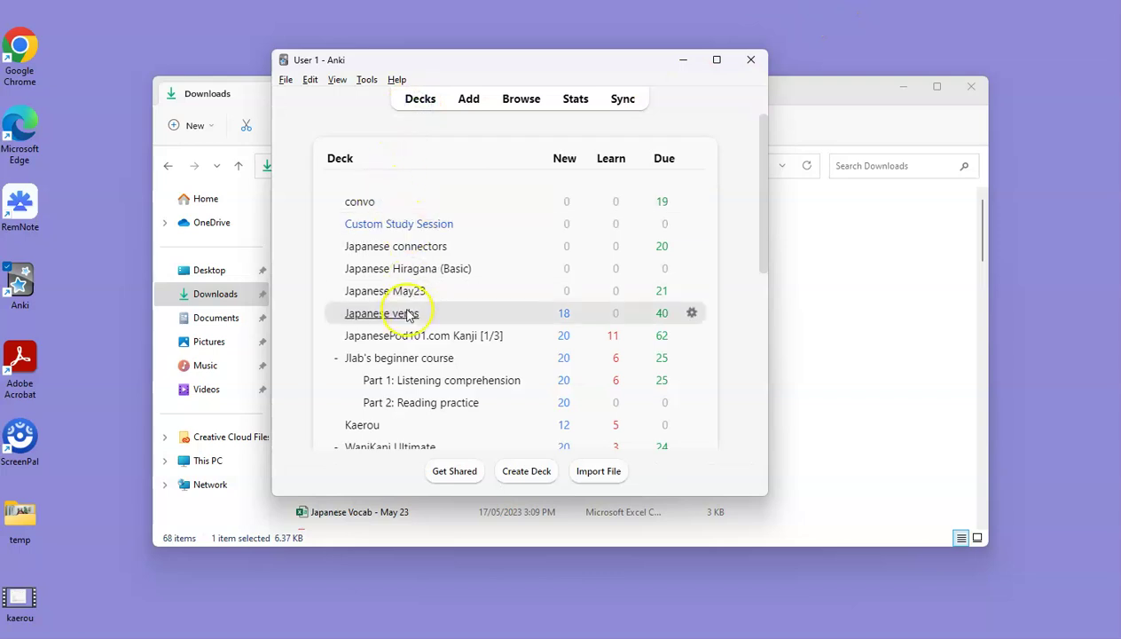
drag(766, 262, 753, 430)
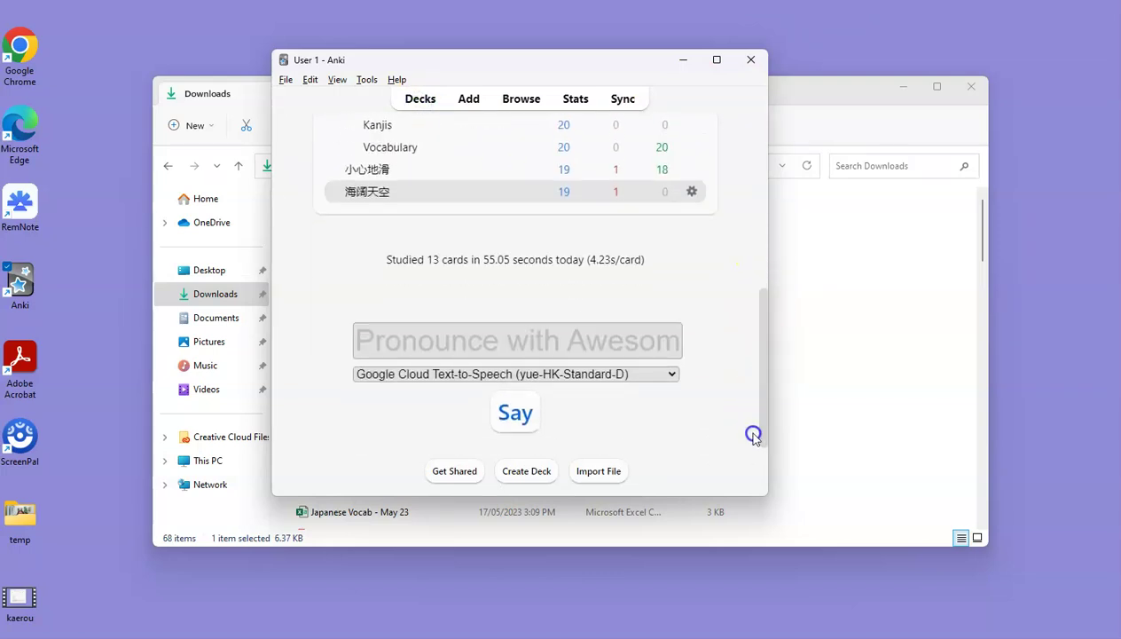
click(357, 190)
click(600, 204)
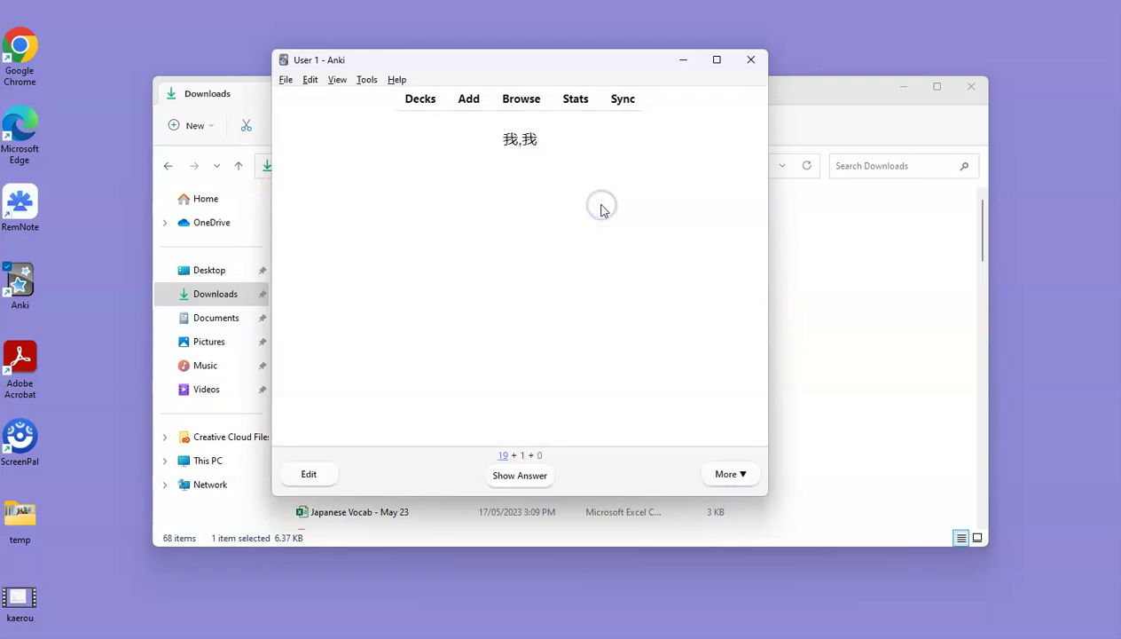
- Reveal the answers of 我,我, 寒,寒 and 夜裡,夜里 to hear their audio, rating the first two cards Good
key(space)
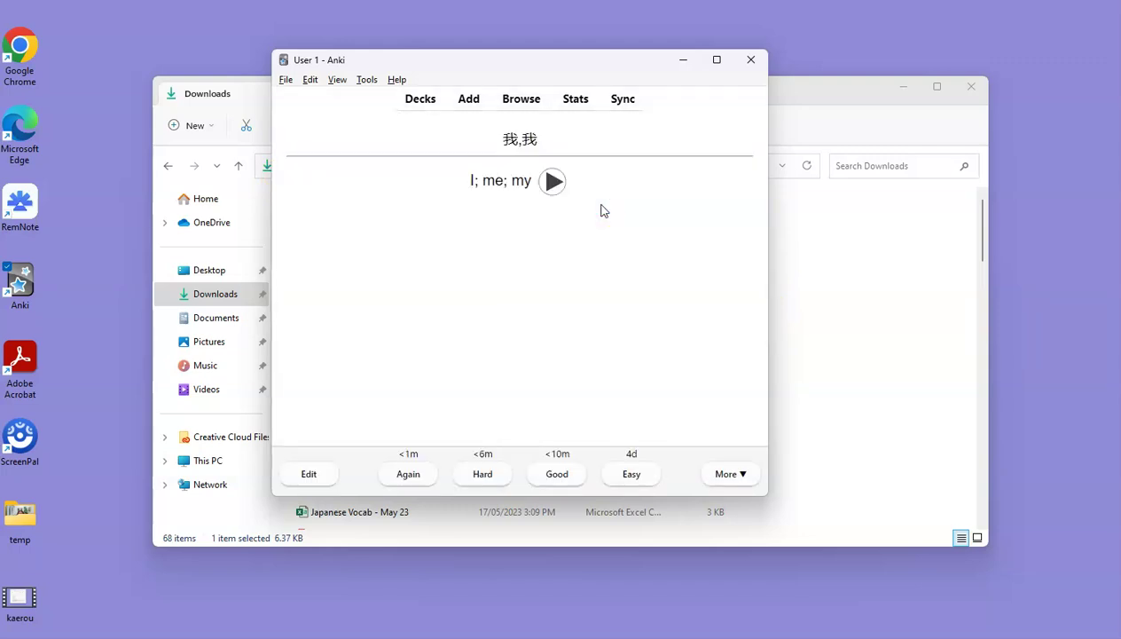
key(space)
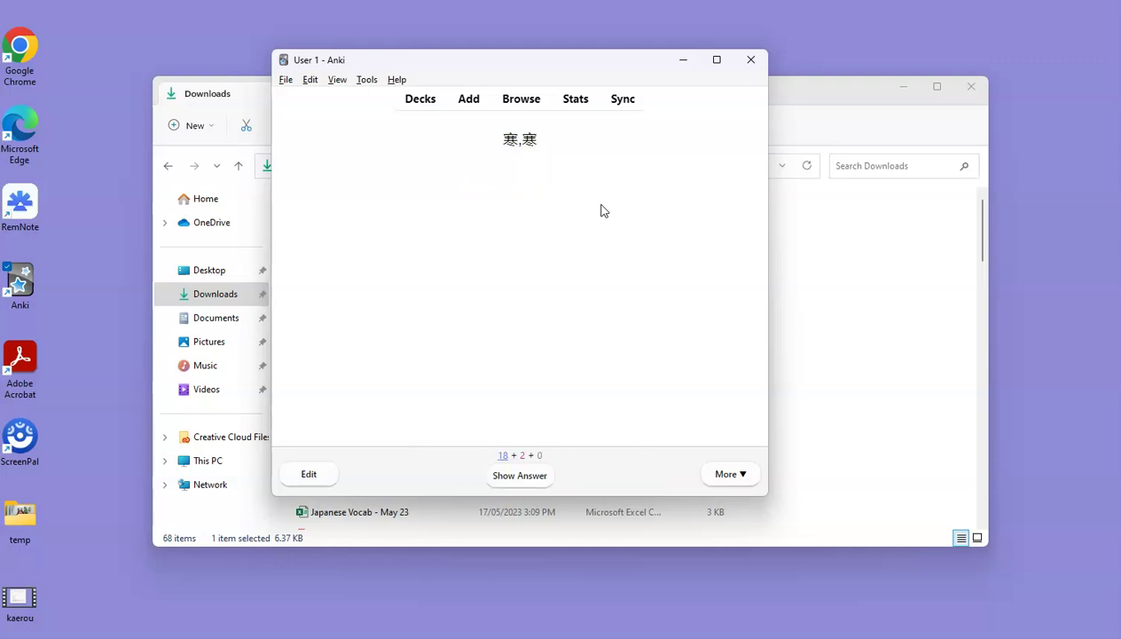
key(space)
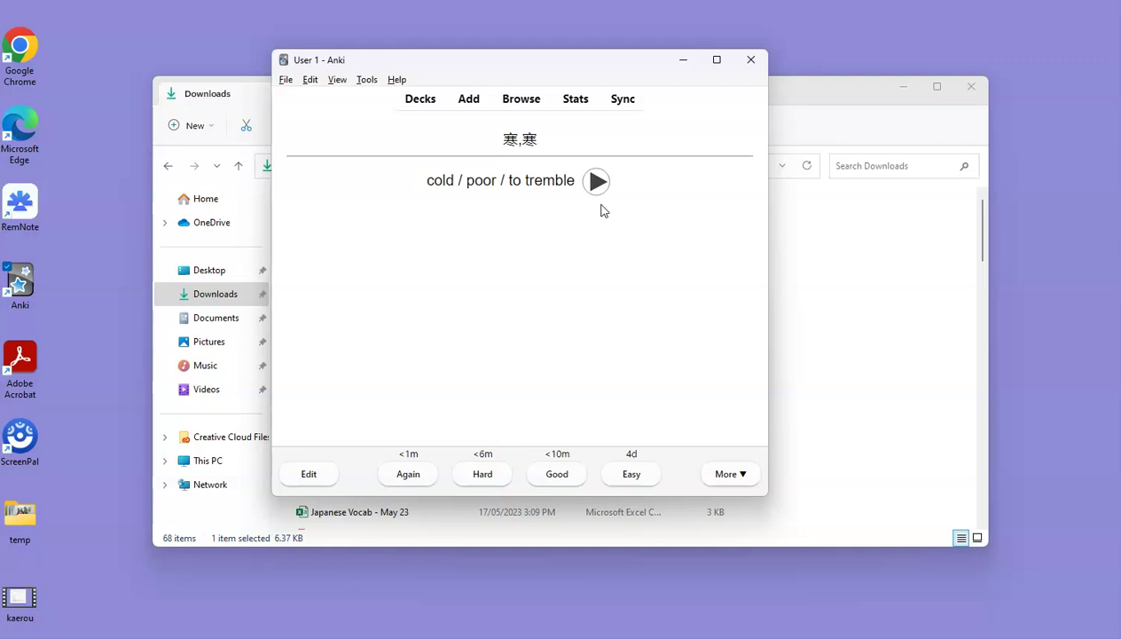
key(space)
key(space)
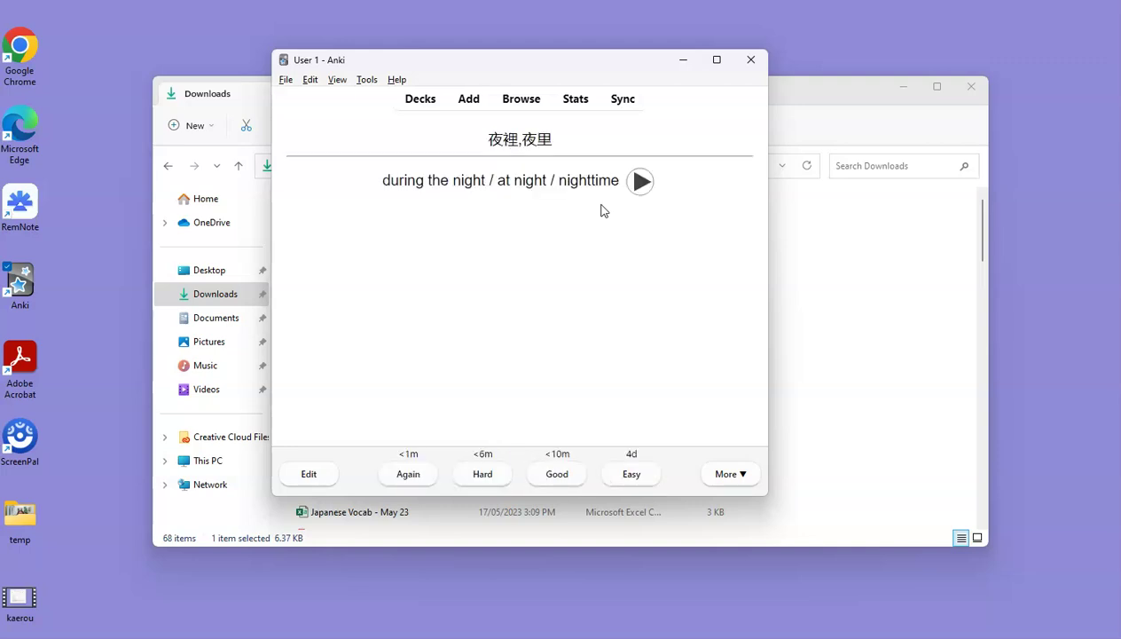
click(65, 545)
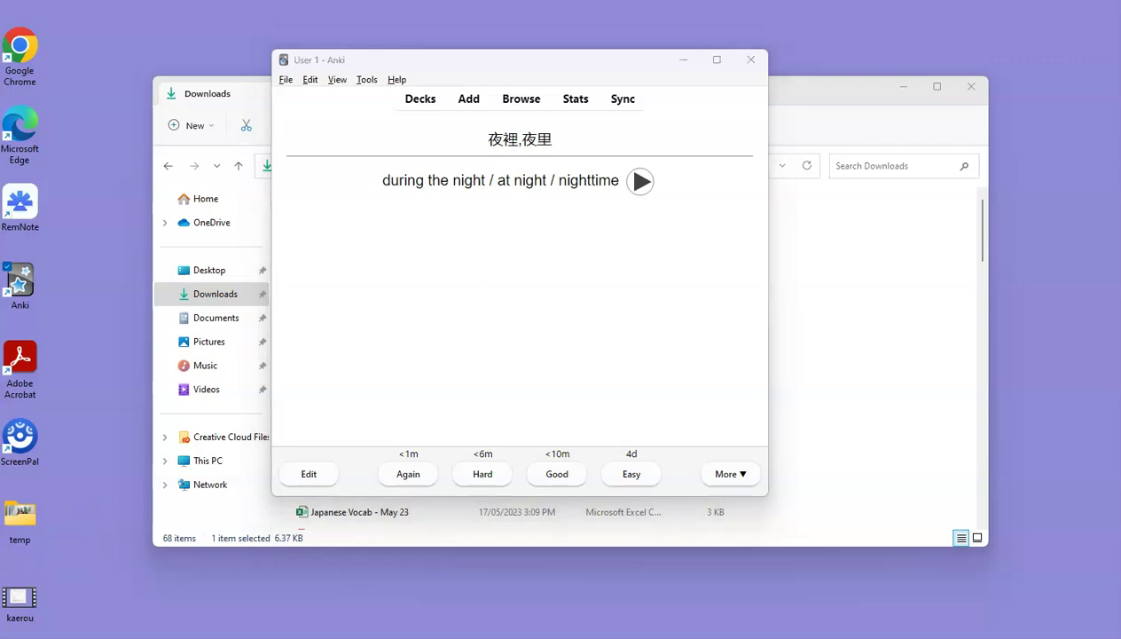